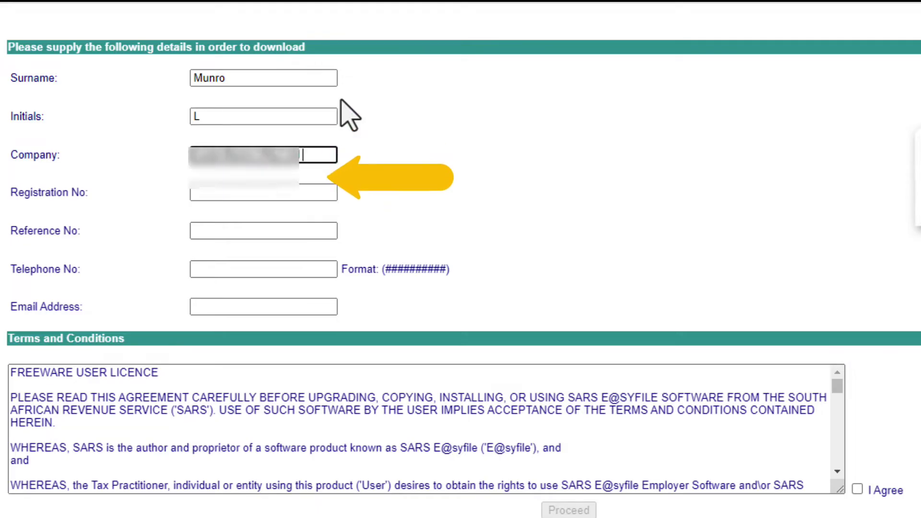
# Enter the company registration number, reference number, telephone number and e-mail address, then accept the licence terms
pyautogui.press('Tab')
pyautogui.write('2015/123456/07')
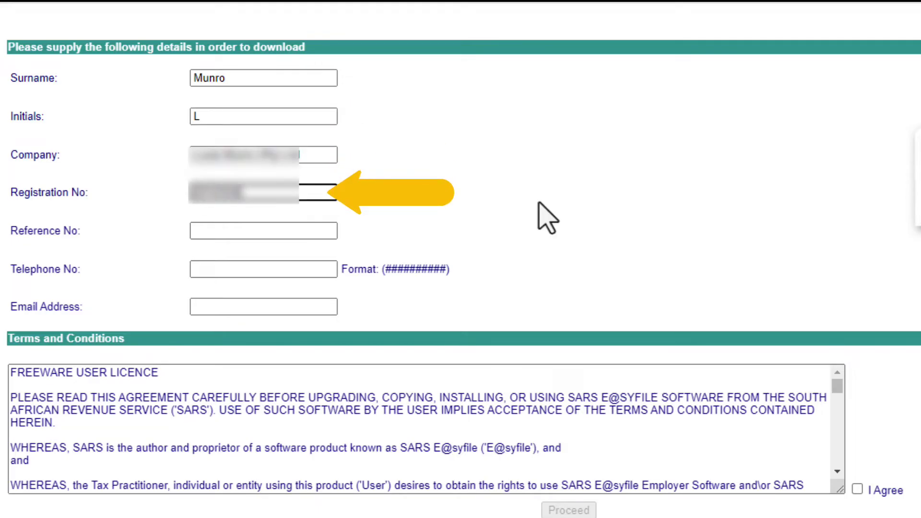
pyautogui.click(221, 233)
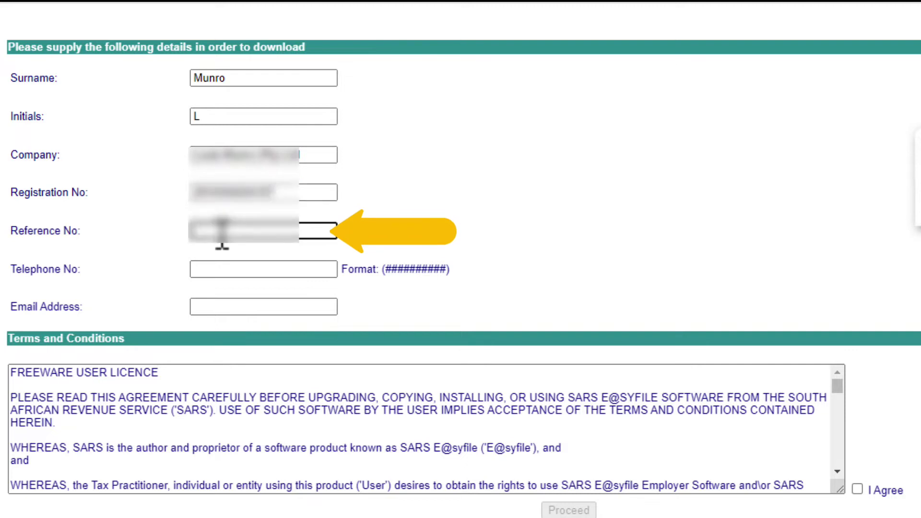
pyautogui.write('7123456')
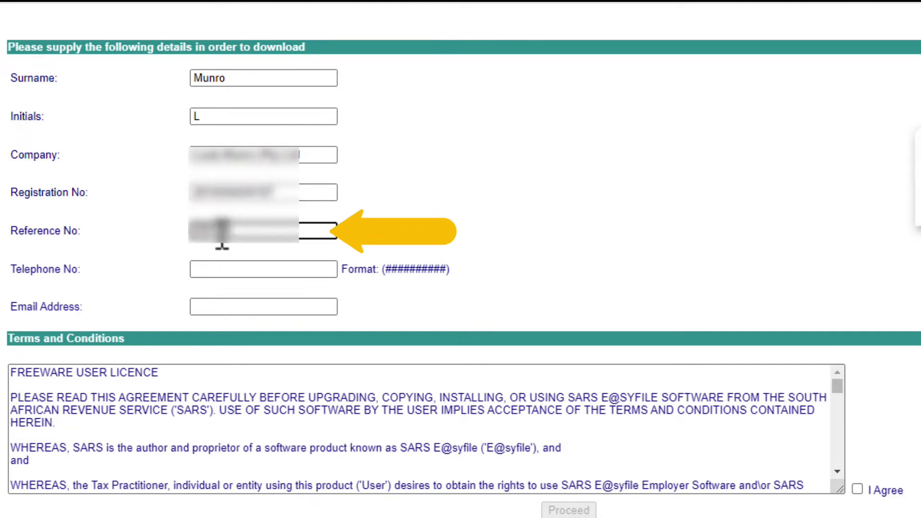
pyautogui.click(255, 271)
pyautogui.write('0123456789')
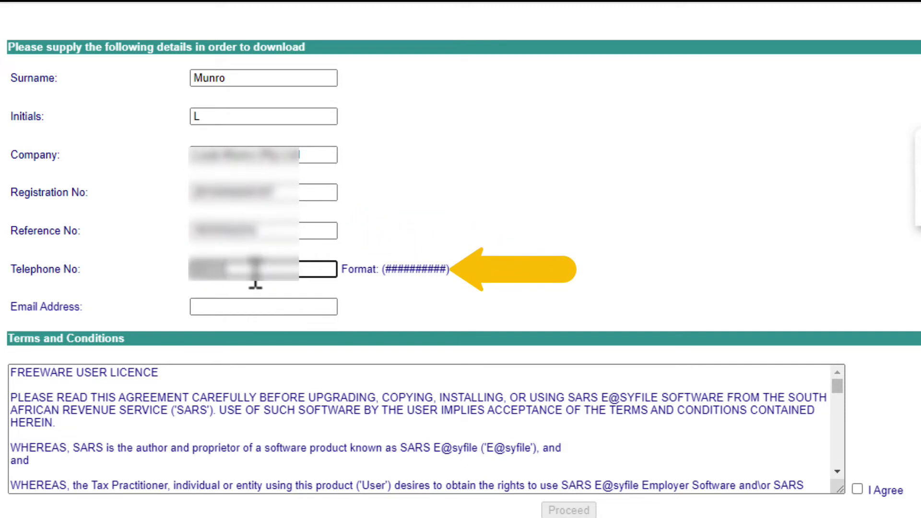
pyautogui.click(262, 314)
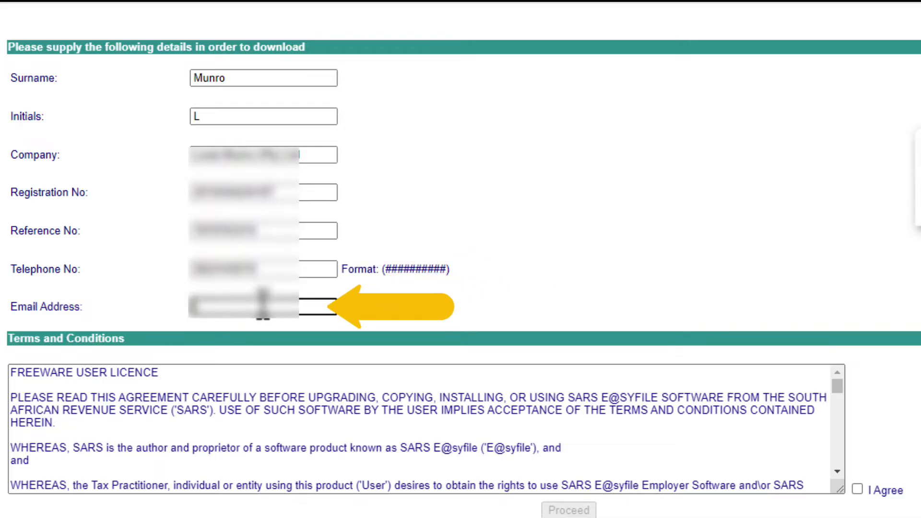
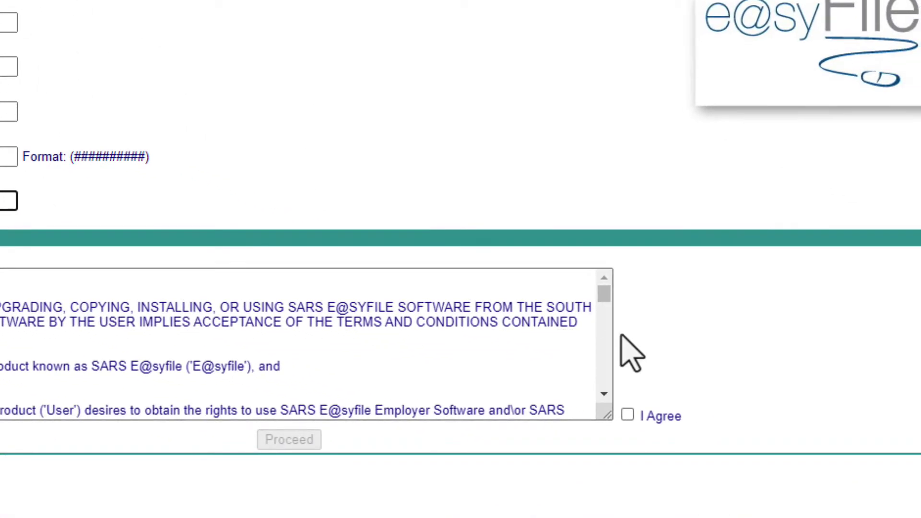
pyautogui.click(627, 415)
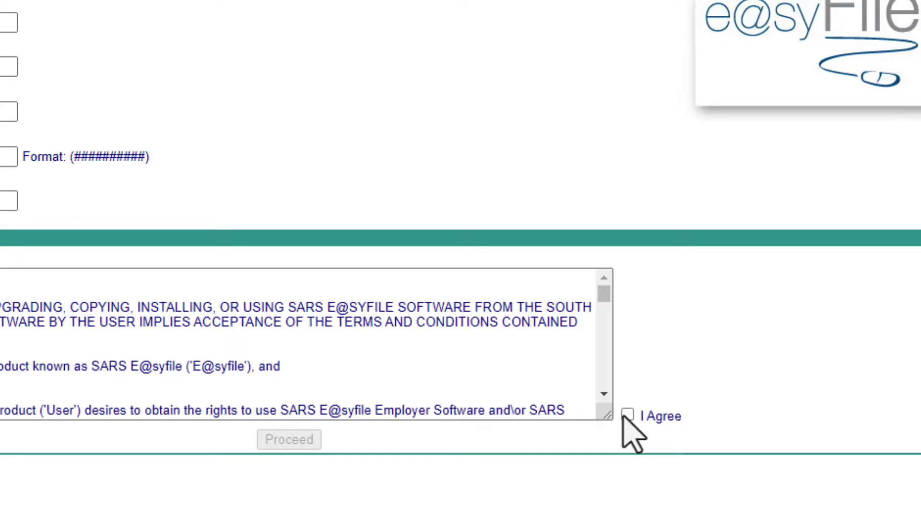
pyautogui.click(626, 416)
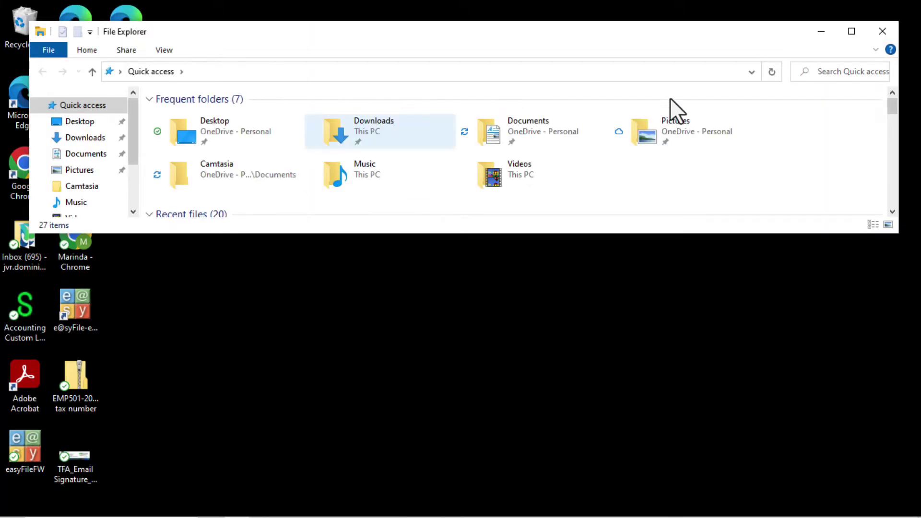
# Maximise Explorer, open the Setup_EMP_741_WIN zip in Downloads and run Setup Employer
pyautogui.click(852, 32)
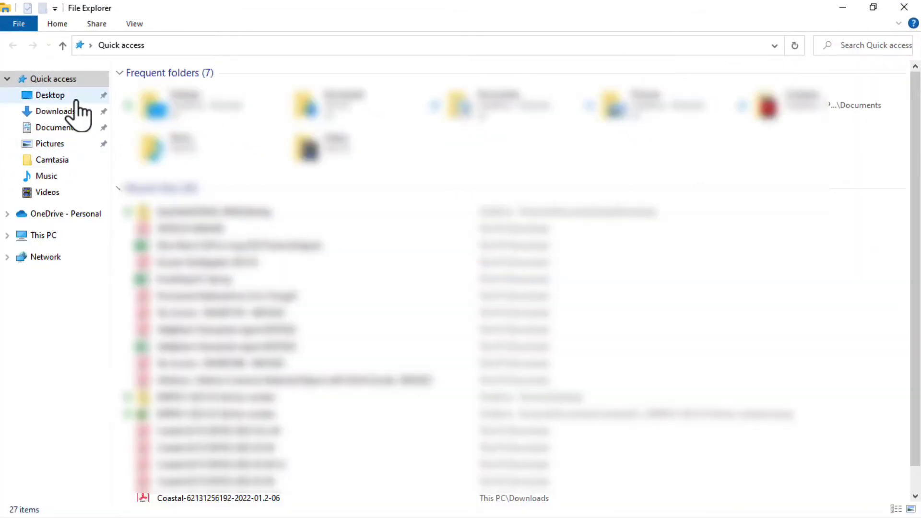
pyautogui.click(57, 112)
pyautogui.click(222, 151)
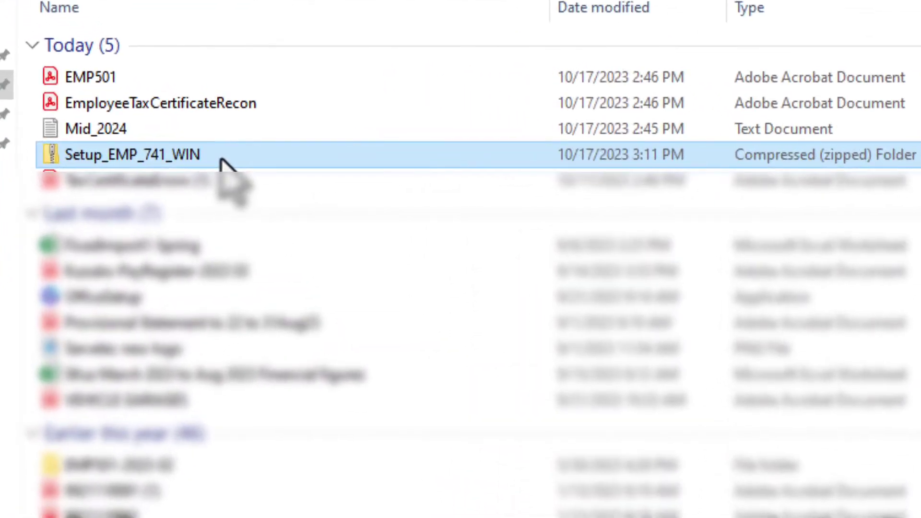
pyautogui.doubleClick(221, 156)
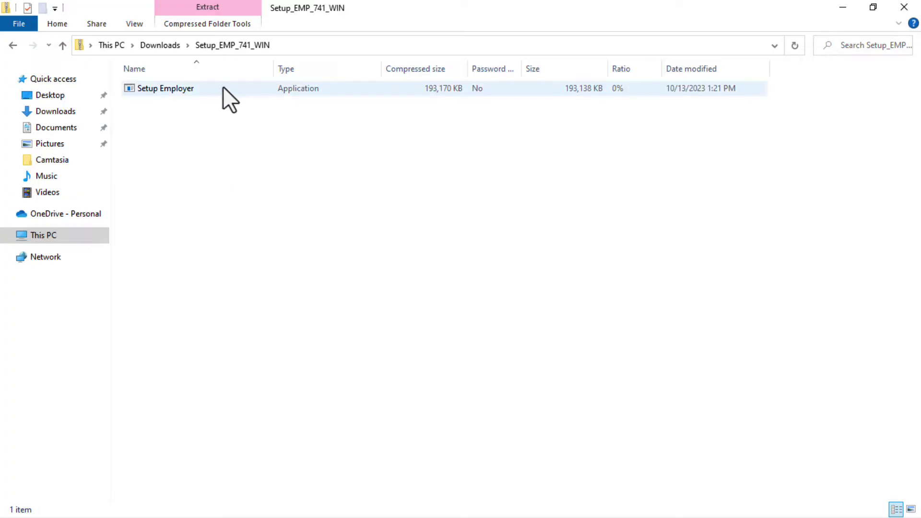
pyautogui.doubleClick(223, 89)
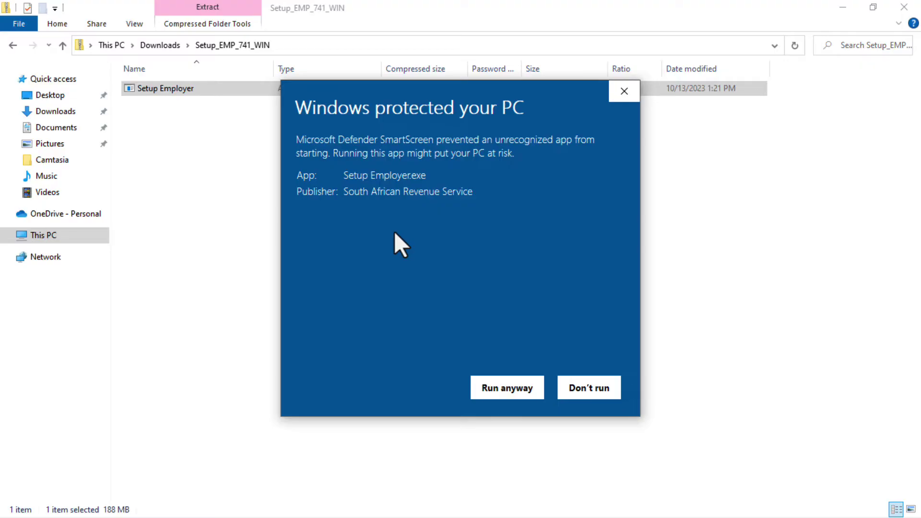
# Run the blocked installer, accept the licence and install e@syFile Employer 7.4.1, replacing the existing version
pyautogui.click(507, 389)
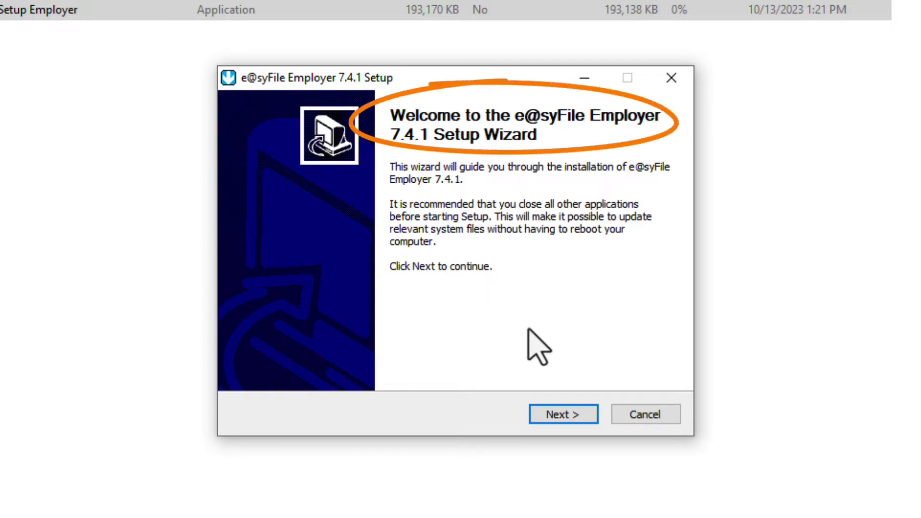
pyautogui.click(583, 416)
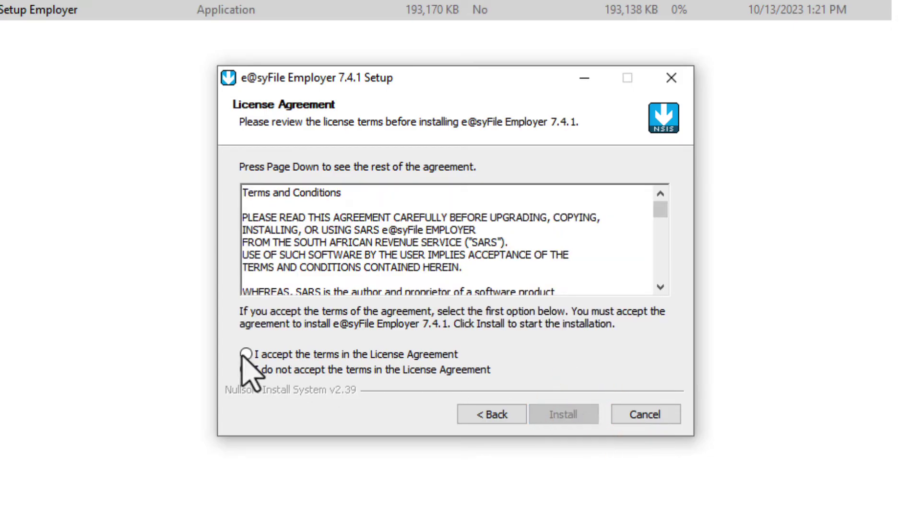
pyautogui.click(245, 355)
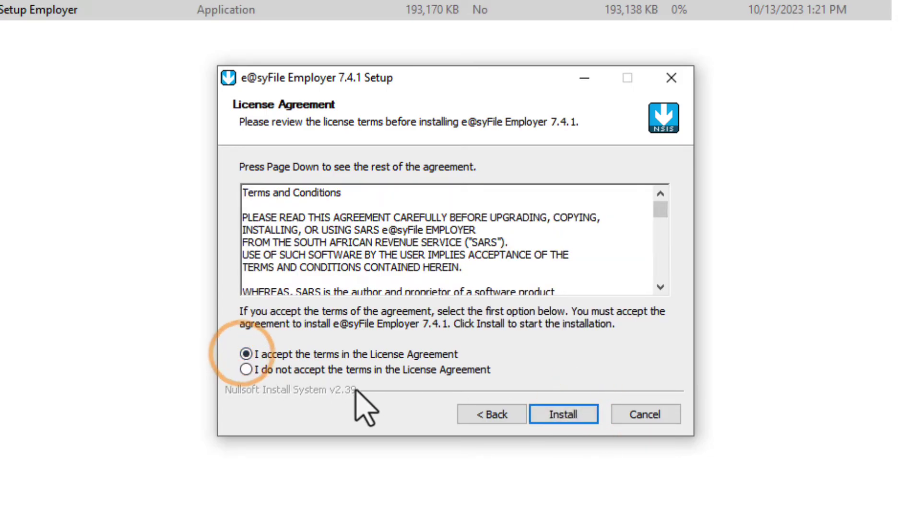
pyautogui.click(563, 415)
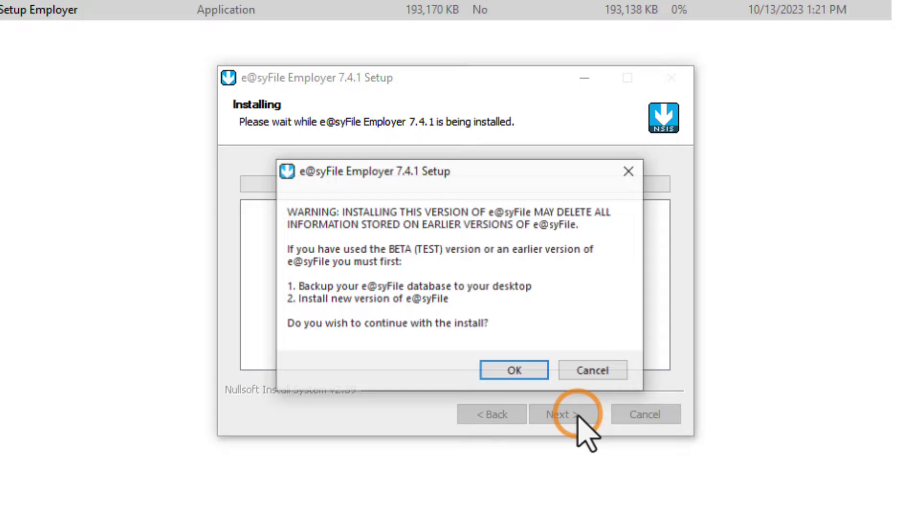
pyautogui.click(504, 371)
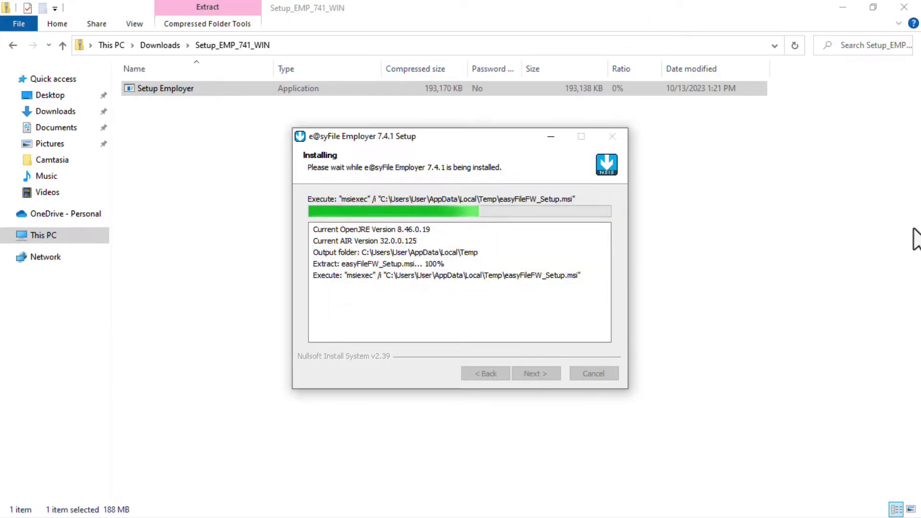
pyautogui.click(182, 227)
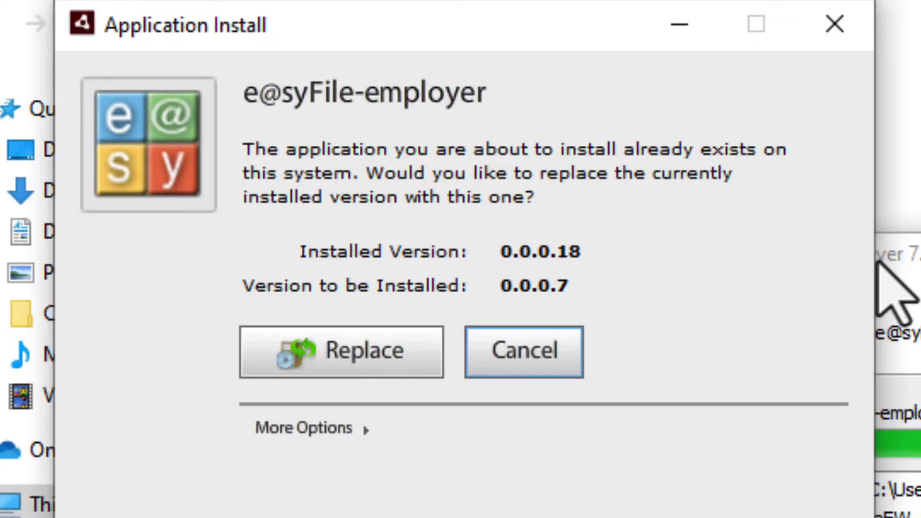
pyautogui.click(378, 342)
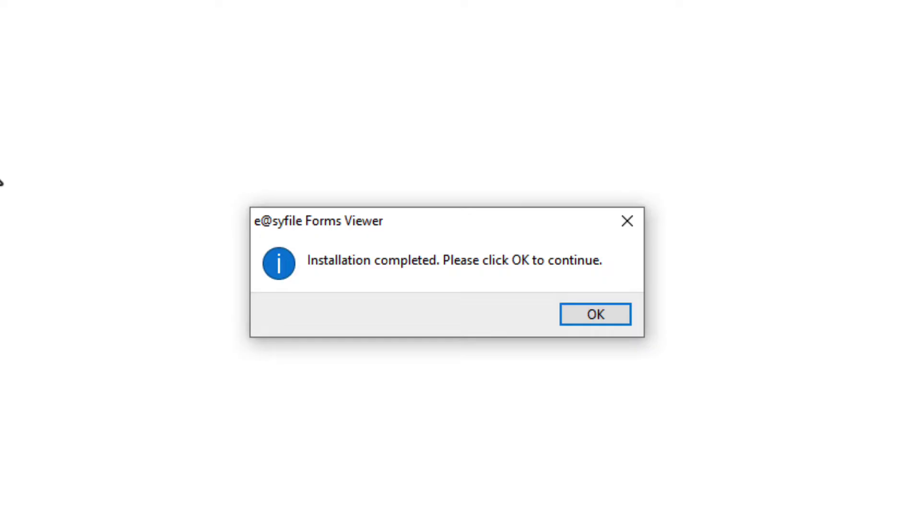
# Acknowledge the Forms Viewer installation completed and exit Forms Viewer via File > Exit
pyautogui.click(609, 316)
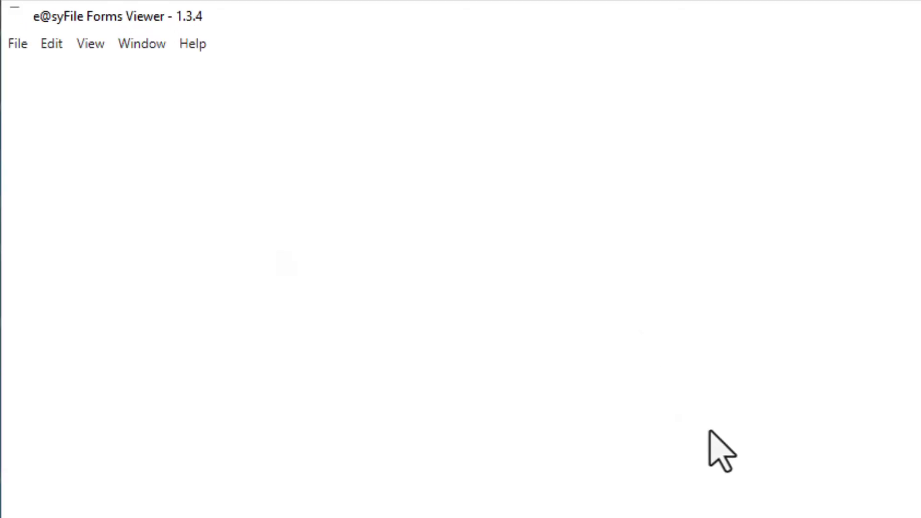
pyautogui.click(19, 45)
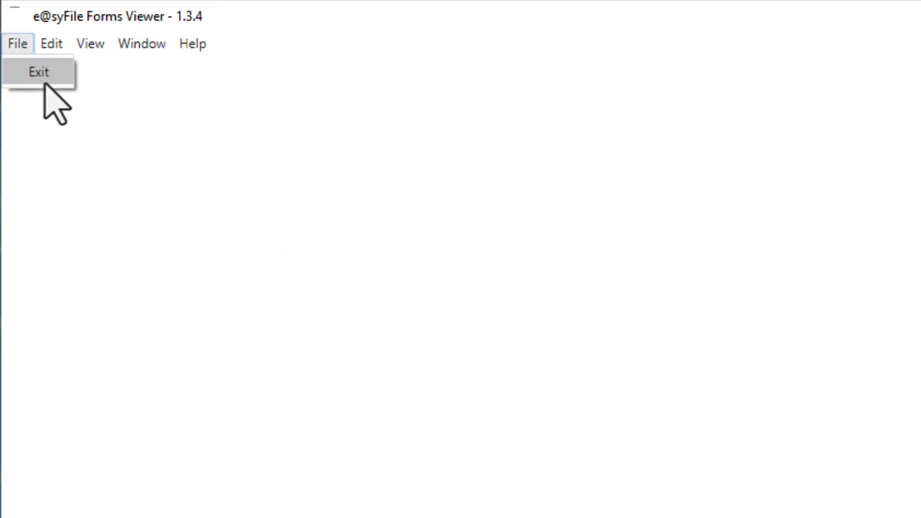
pyautogui.click(48, 82)
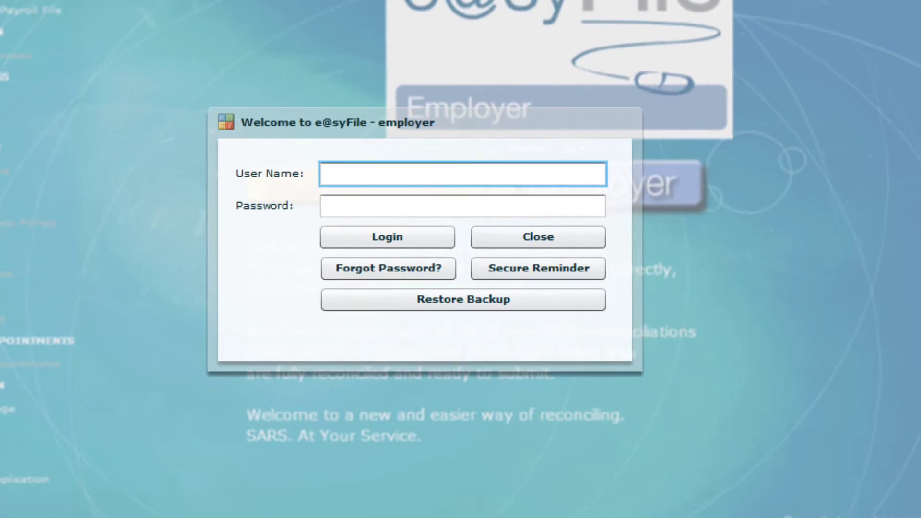
# Log in as ADMIN with the account password, then acknowledge the update message so e@syFile closes
pyautogui.write('ADMIN')
pyautogui.press('Tab')
pyautogui.write('*****')
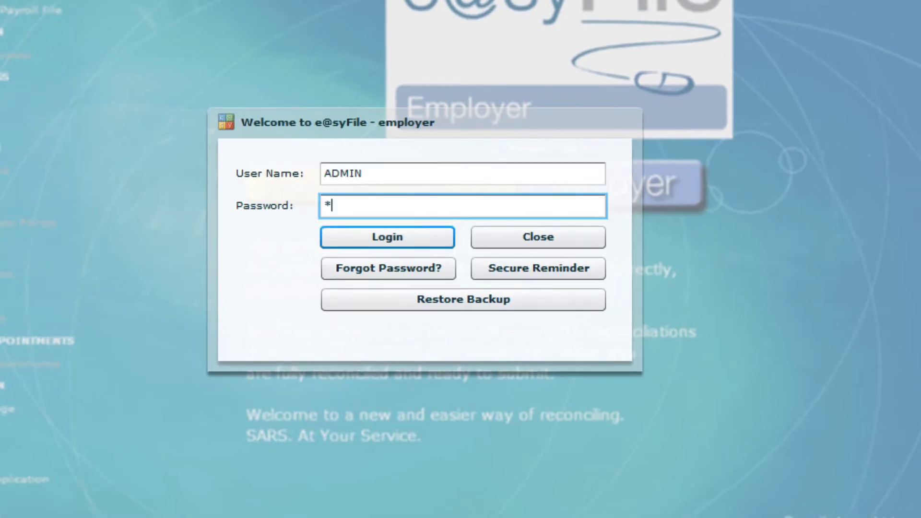
pyautogui.write('*********')
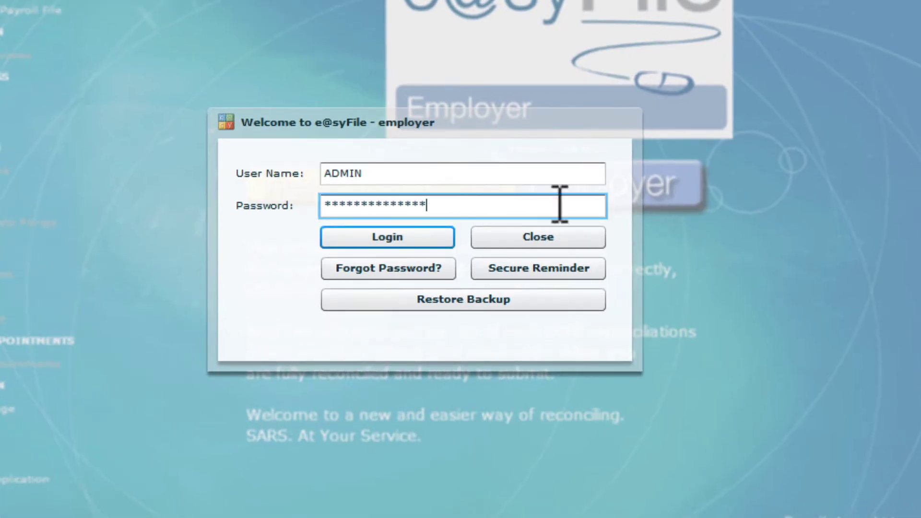
pyautogui.click(441, 242)
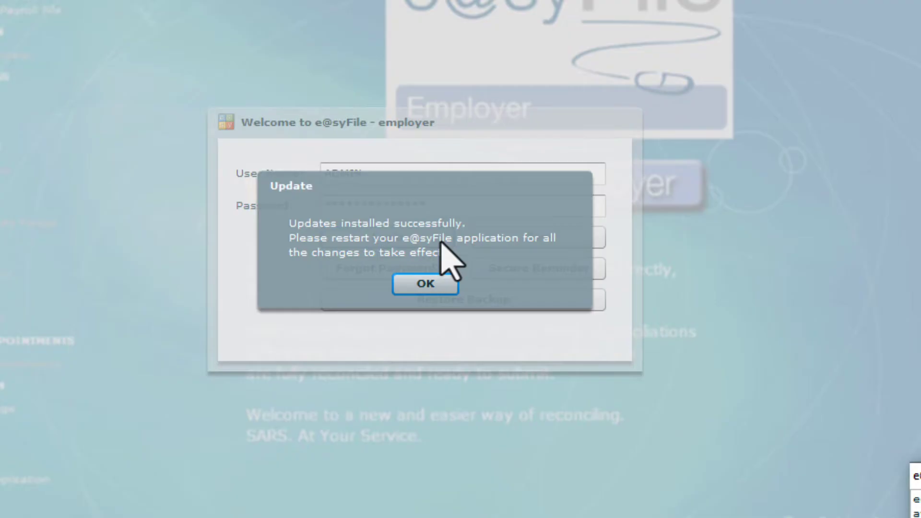
pyautogui.click(425, 284)
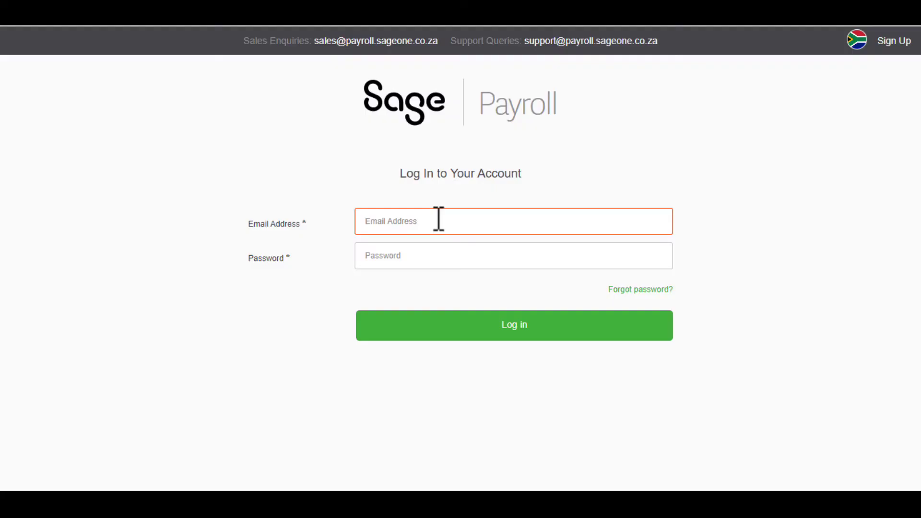
# Sign in to Sage Payroll with the user's login and password, then expand the More menu
pyautogui.write('louis')
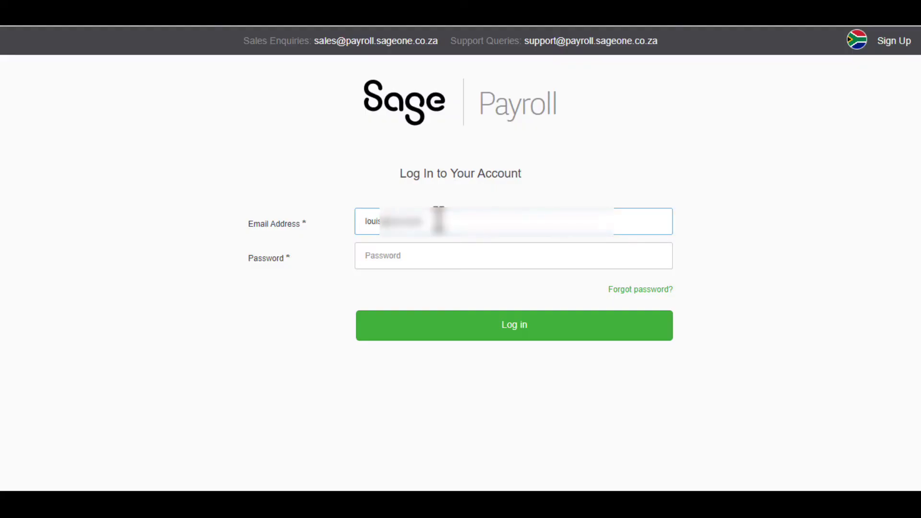
pyautogui.press('Tab')
pyautogui.write('******')
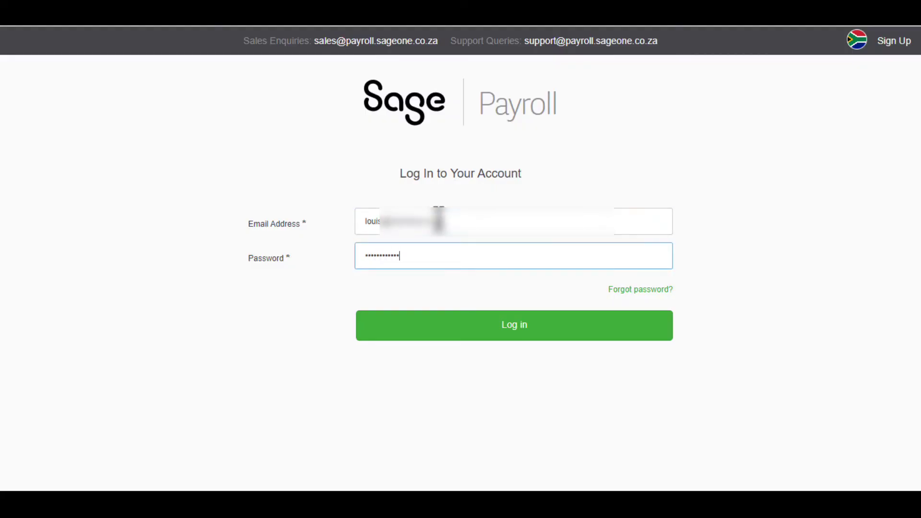
pyautogui.click(553, 333)
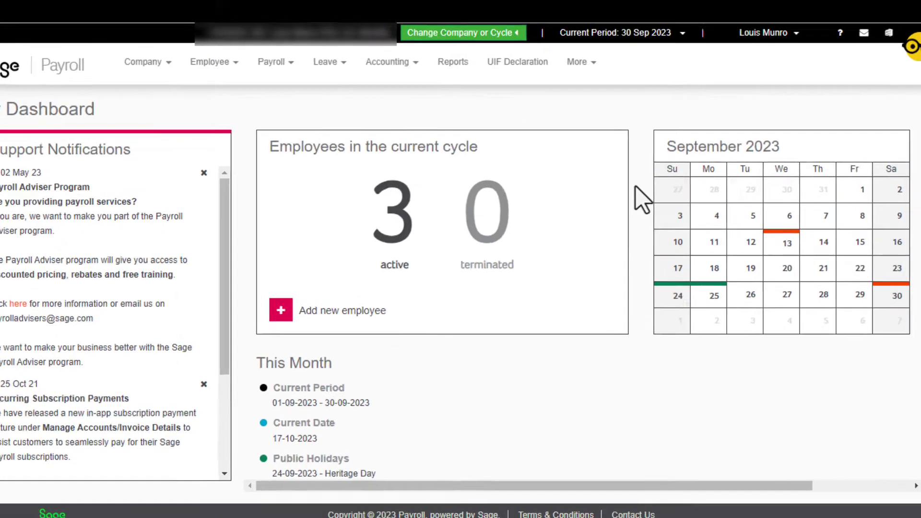
pyautogui.click(590, 76)
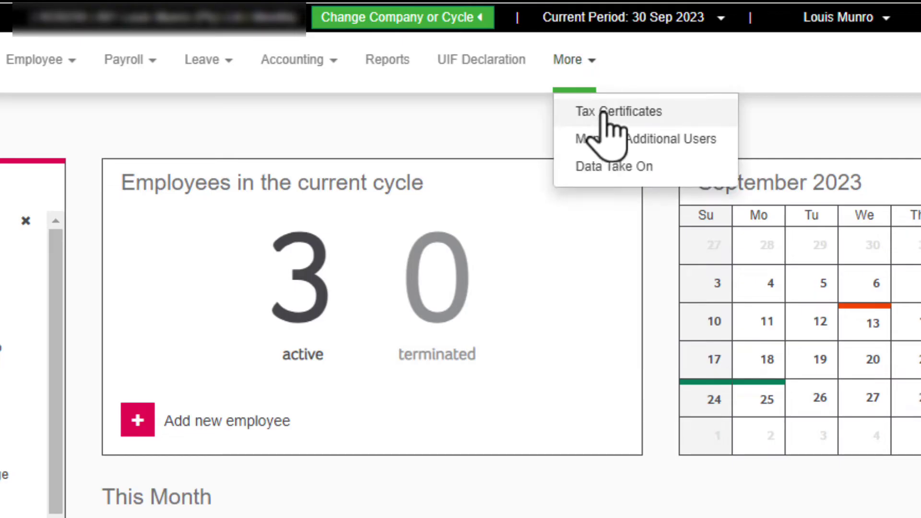
# Open Tax Certificates and choose tax year 2024, Mid Year period and Live submission type
pyautogui.click(685, 112)
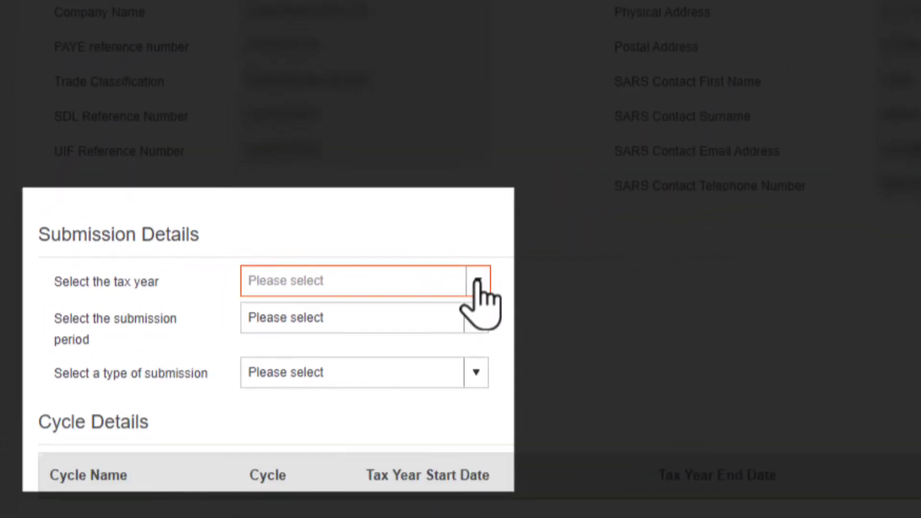
pyautogui.click(478, 282)
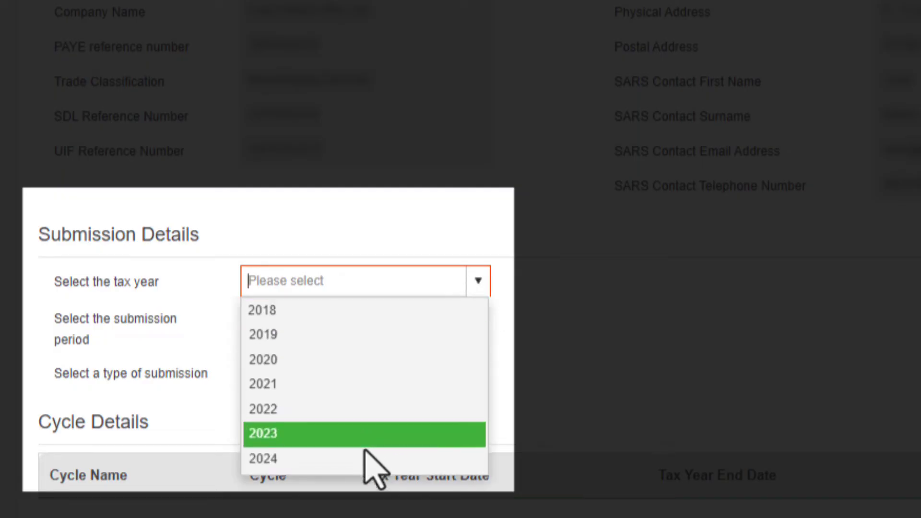
pyautogui.click(363, 461)
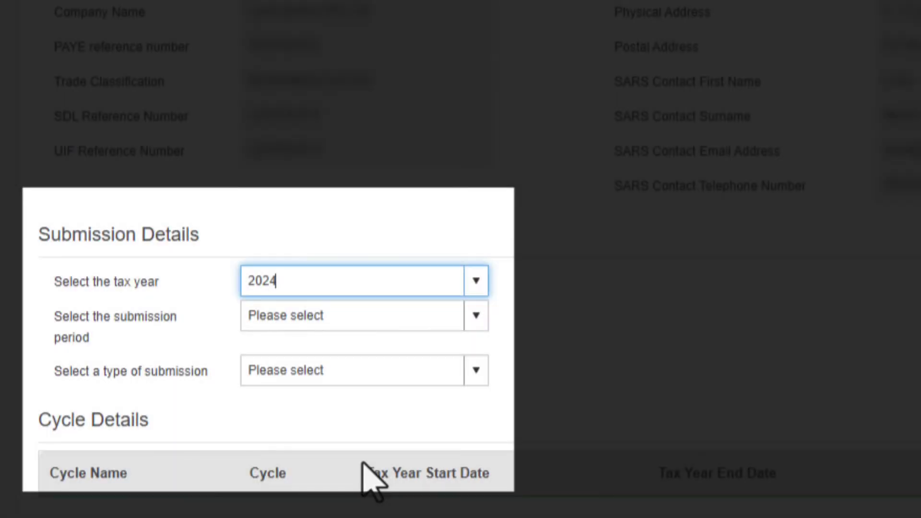
pyautogui.click(478, 317)
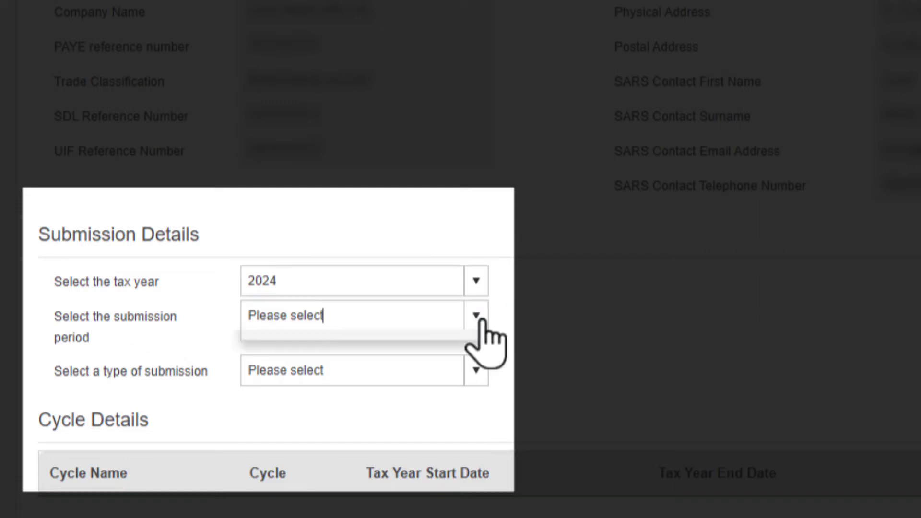
pyautogui.click(396, 353)
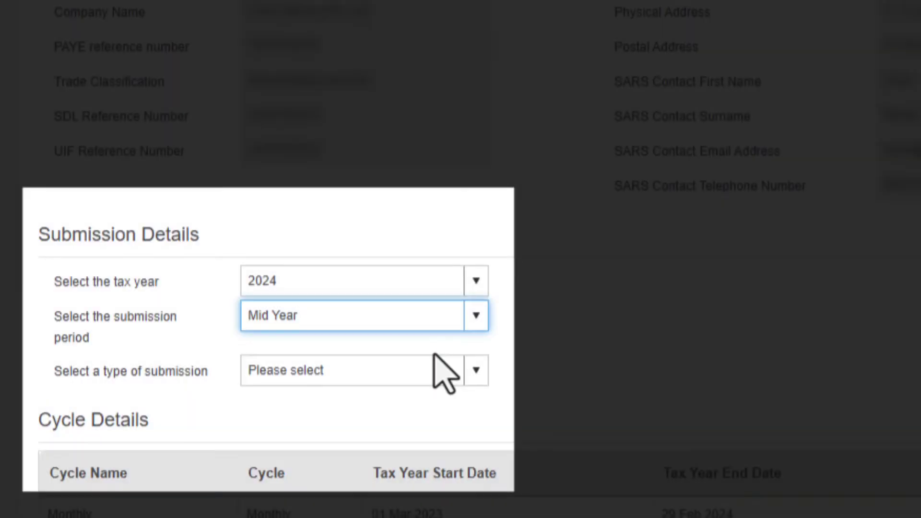
pyautogui.click(472, 373)
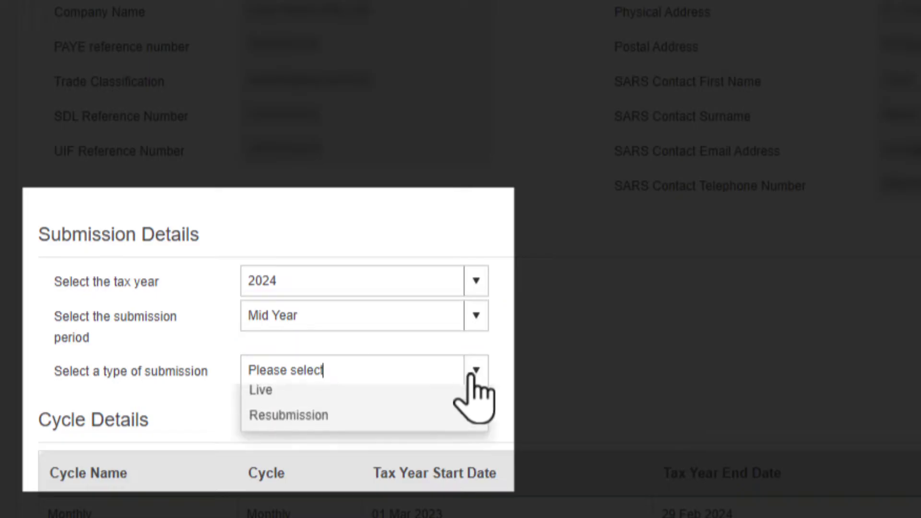
pyautogui.click(341, 402)
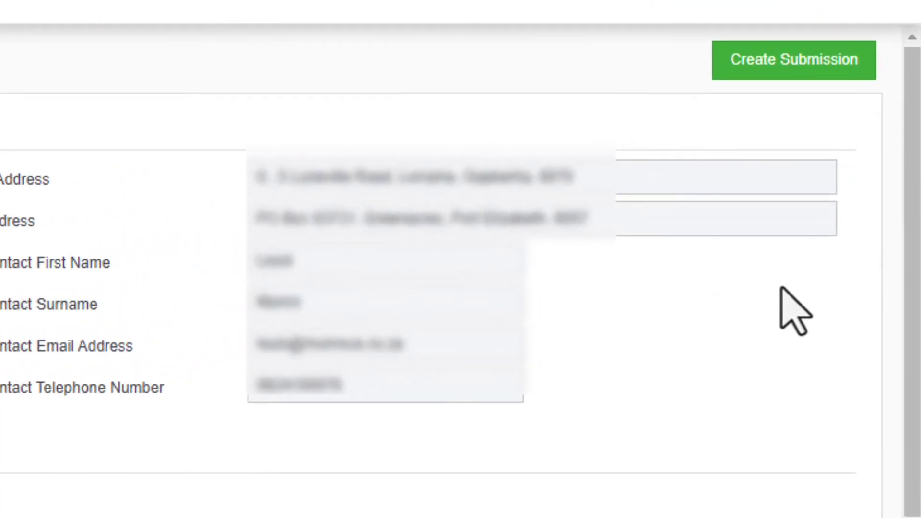
# Create the Mid_2024 submission, accepting the warning and the success message to view the reports
pyautogui.click(834, 76)
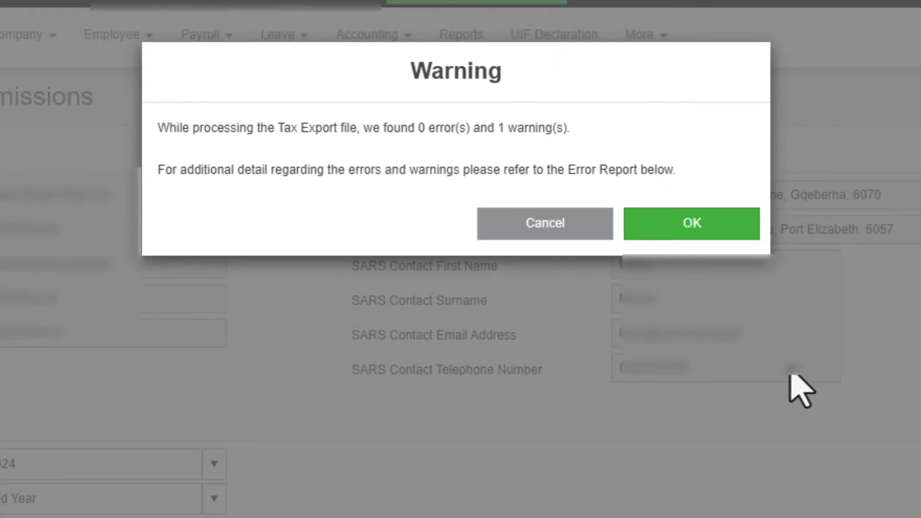
pyautogui.click(719, 225)
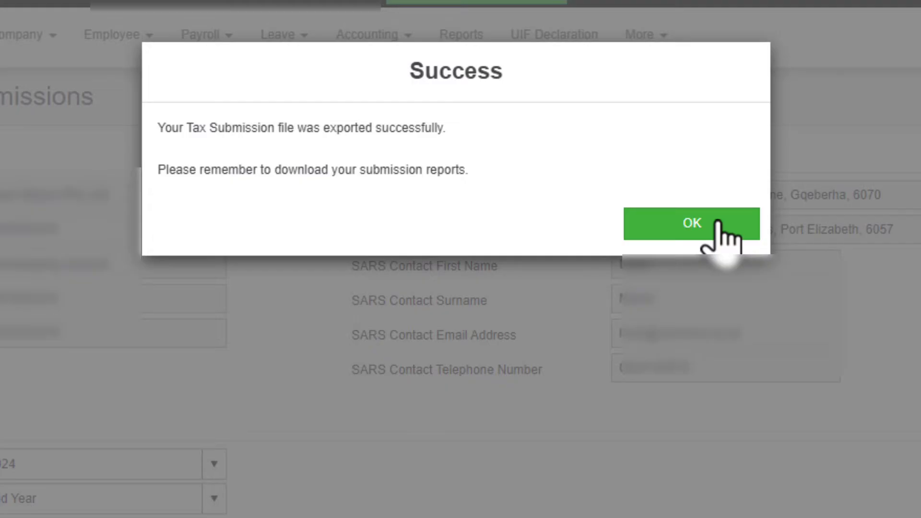
pyautogui.click(724, 228)
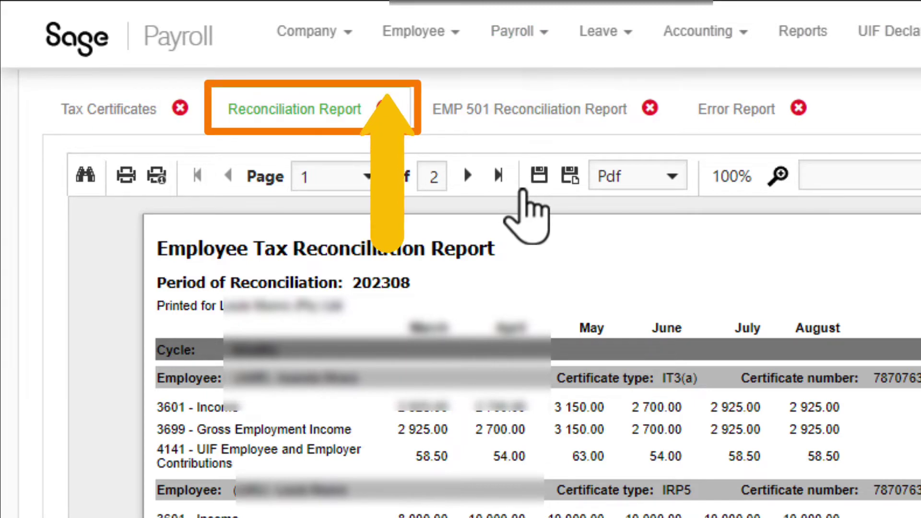
# Save the Reconciliation and EMP 501 Reconciliation reports, then view the Error Report
pyautogui.click(539, 175)
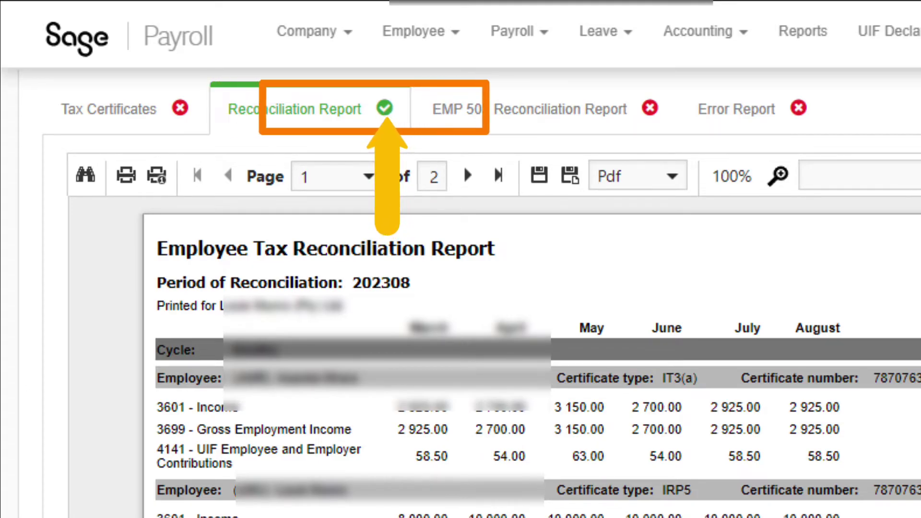
pyautogui.click(530, 109)
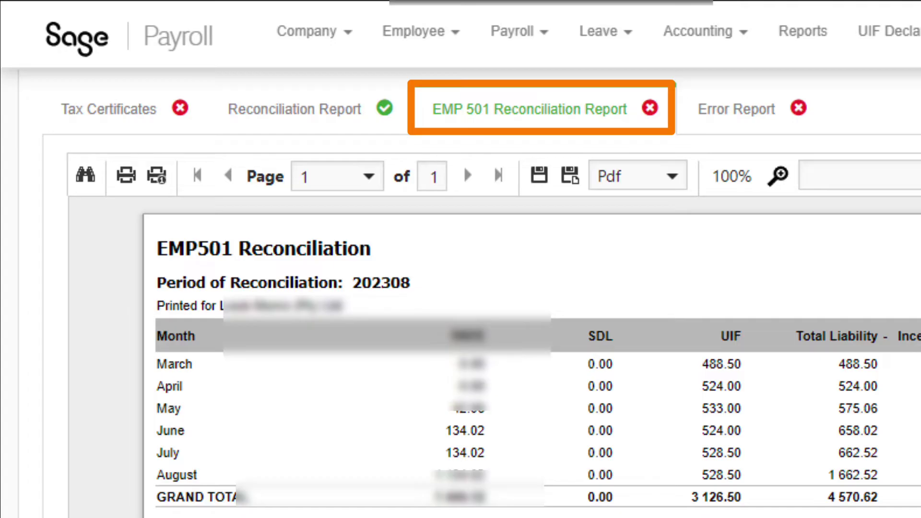
pyautogui.click(540, 175)
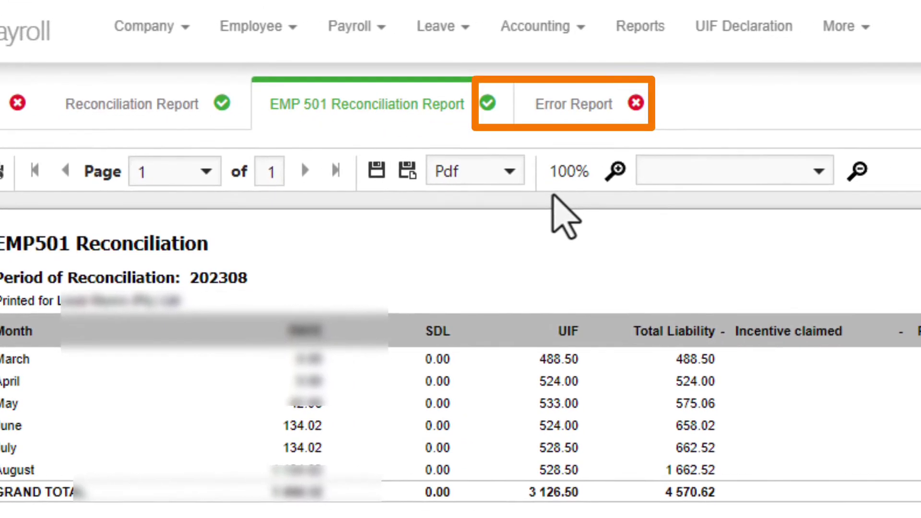
pyautogui.click(594, 124)
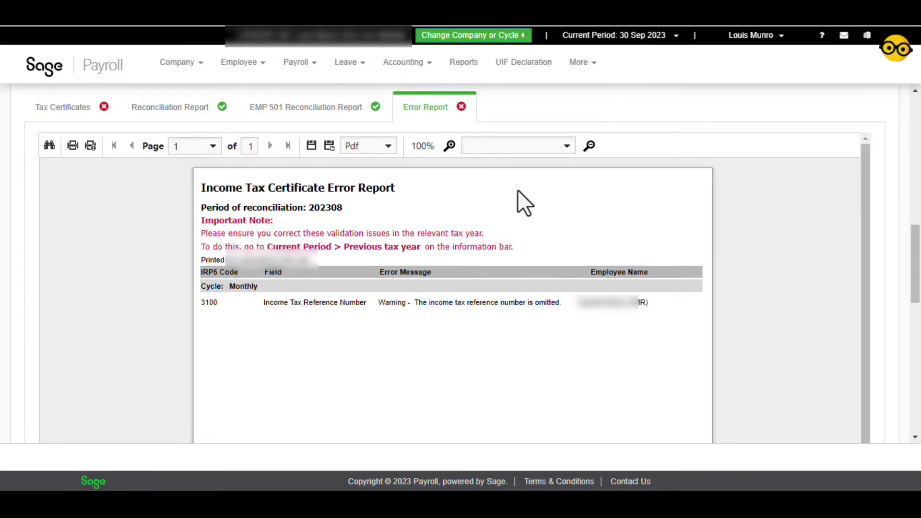
# Save the Error Report and sign out from the user-name menu
pyautogui.click(311, 145)
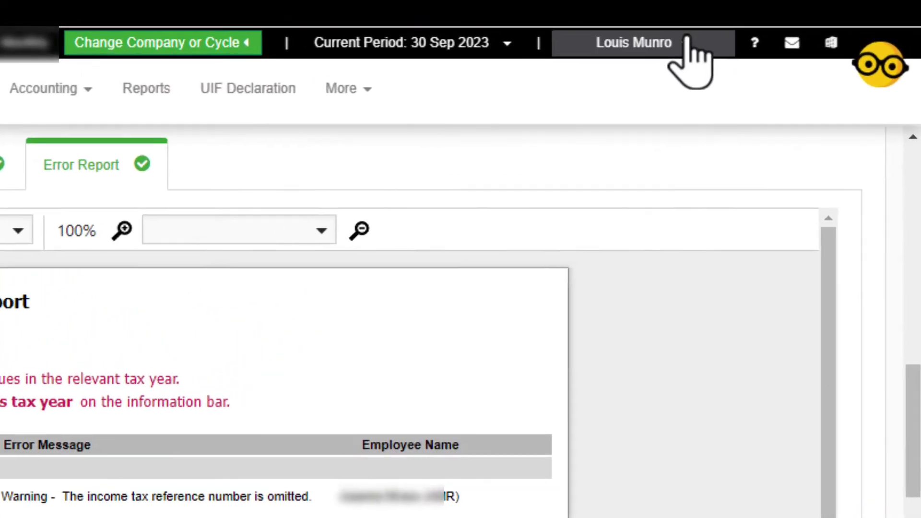
pyautogui.moveTo(780, 37)
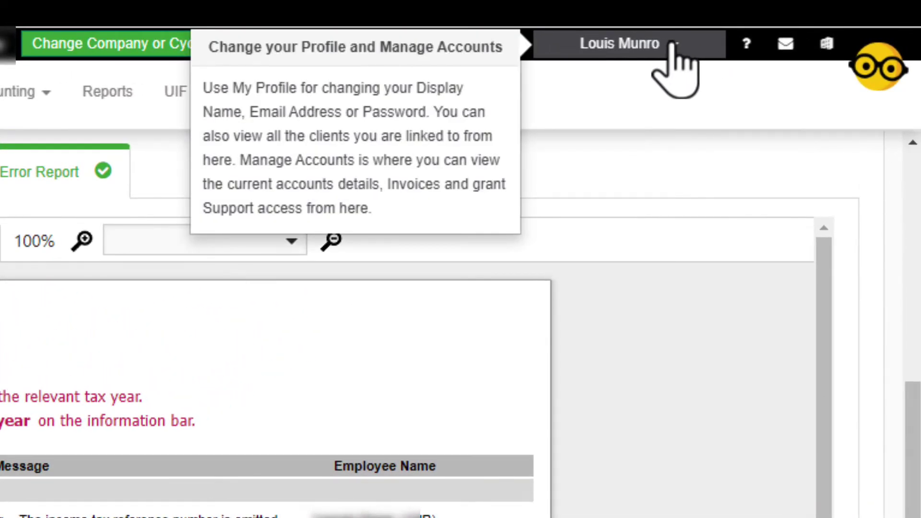
pyautogui.click(673, 44)
pyautogui.click(574, 156)
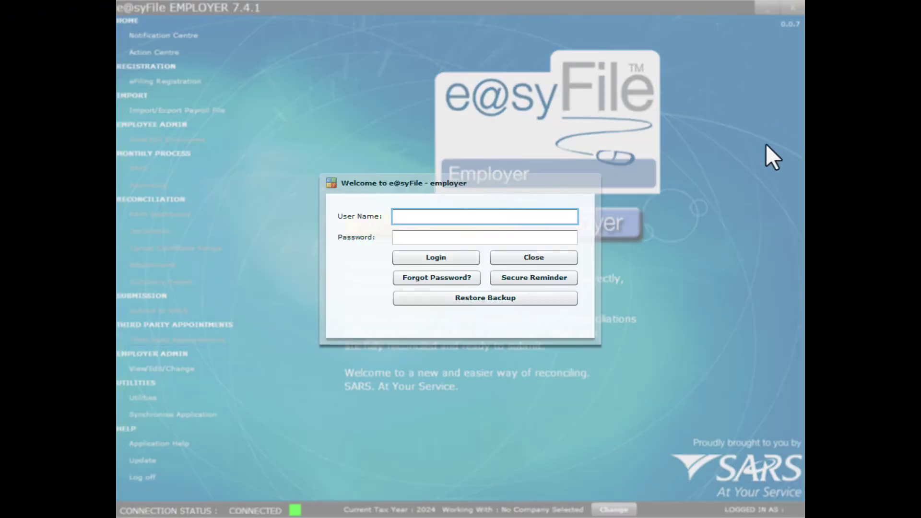
# Log in as ADMIN with the account password, select the employer company and confirm the database change
pyautogui.write('ADMIN')
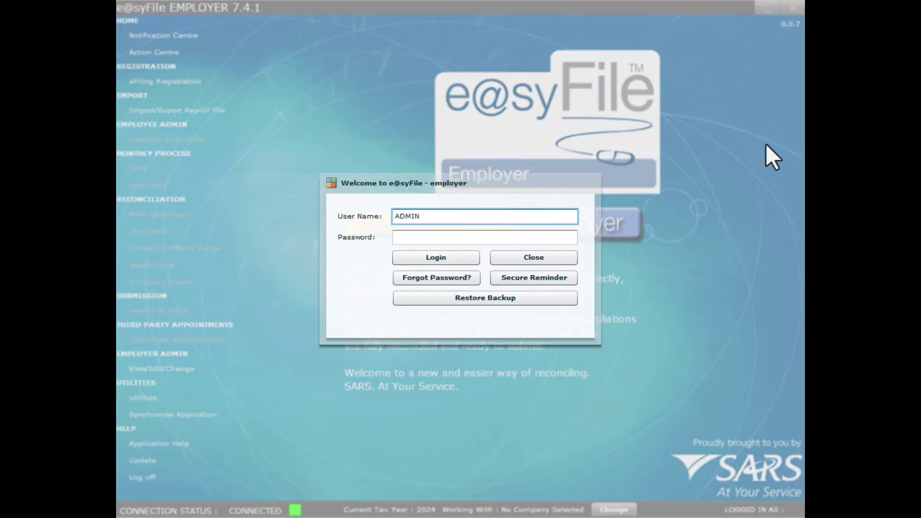
pyautogui.press('Tab')
pyautogui.write('******')
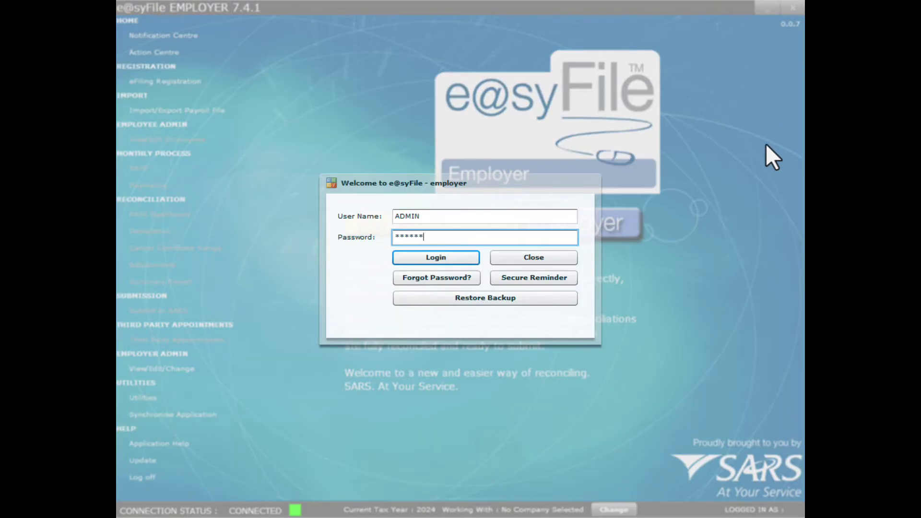
pyautogui.write('********')
pyautogui.click(451, 259)
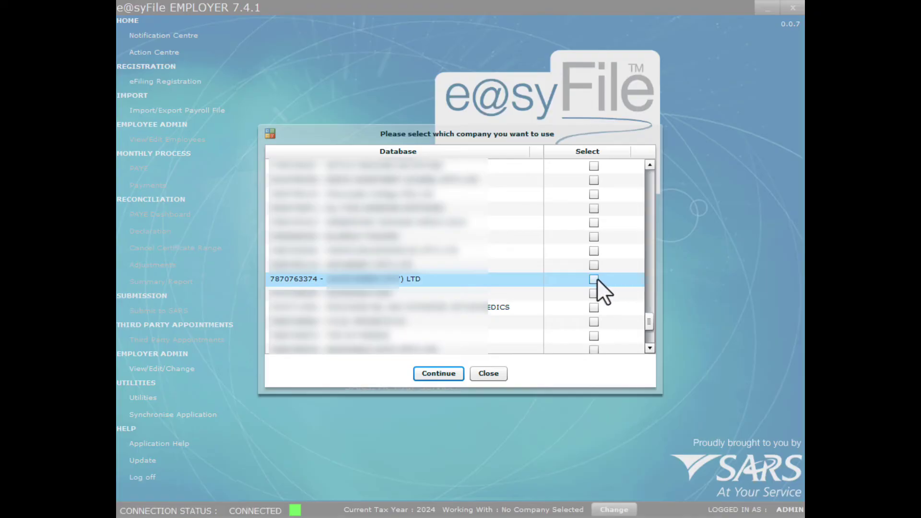
pyautogui.click(594, 280)
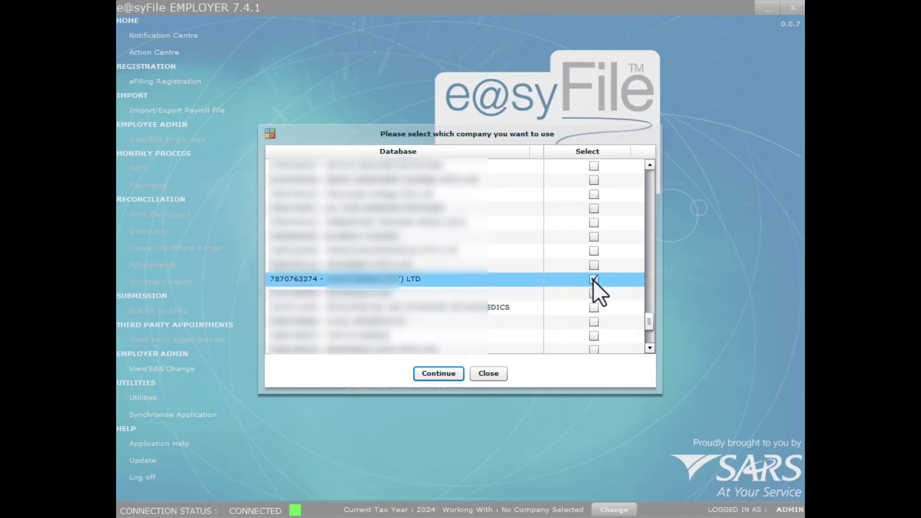
pyautogui.click(443, 377)
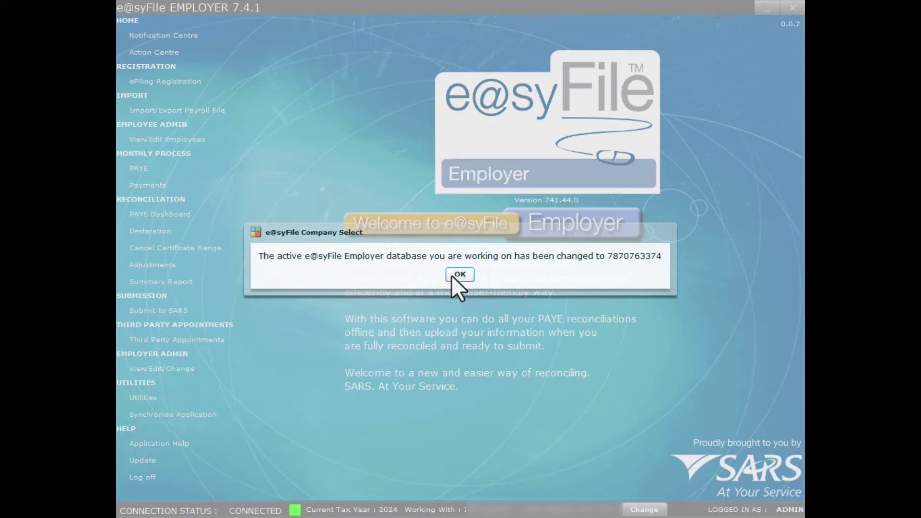
pyautogui.click(468, 272)
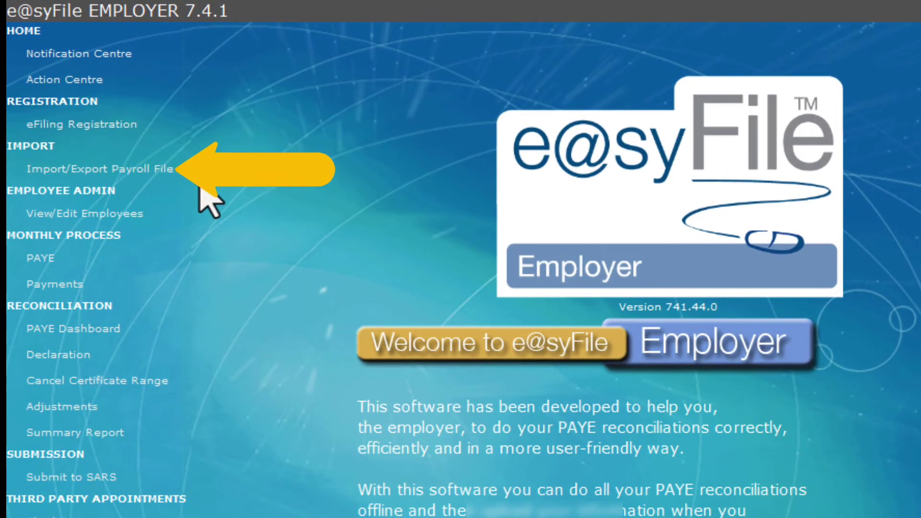
# Start importing a payroll file and accept the local-disk note to reach the Downloads picker
pyautogui.click(152, 177)
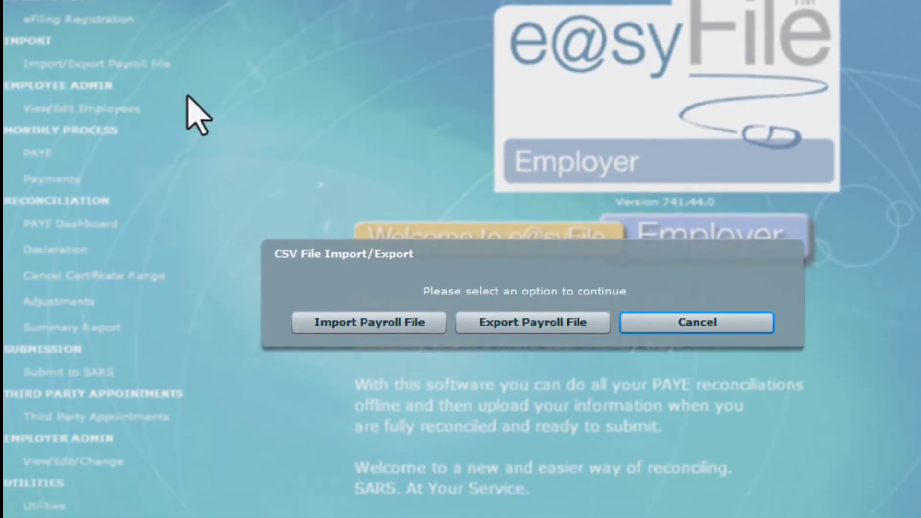
pyautogui.click(411, 339)
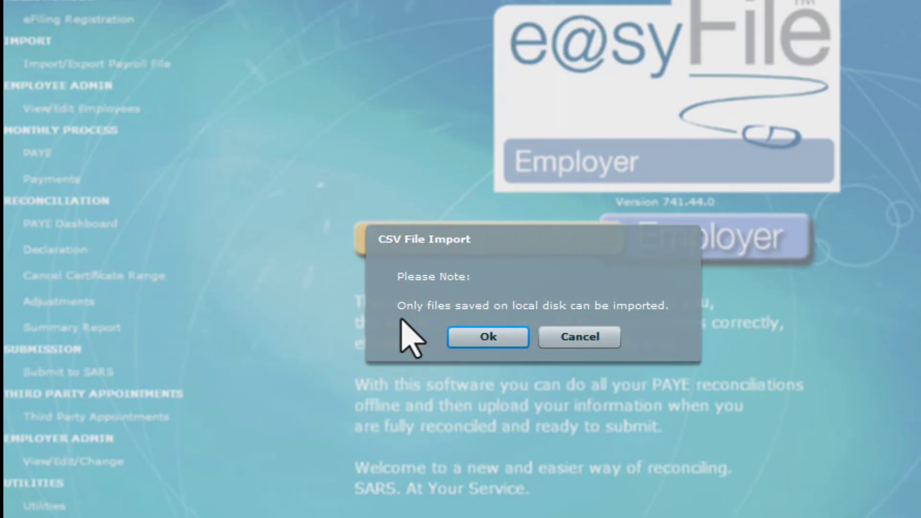
pyautogui.click(473, 343)
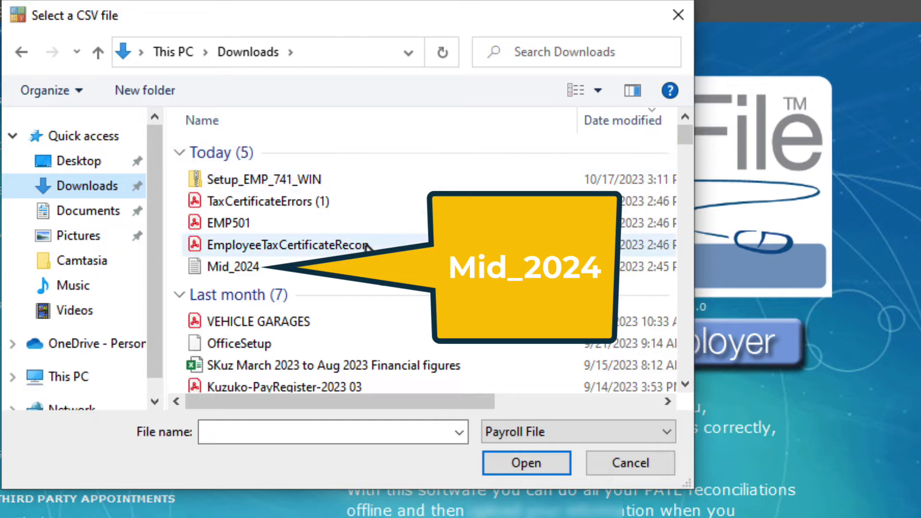
# Load Mid_2024 from Downloads, validate it, confirm the import and dismiss the success message
pyautogui.click(300, 267)
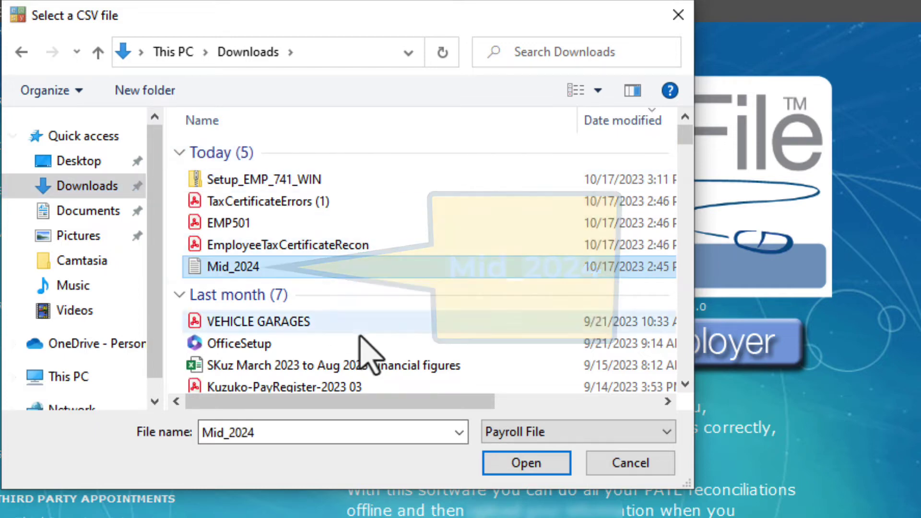
pyautogui.click(547, 464)
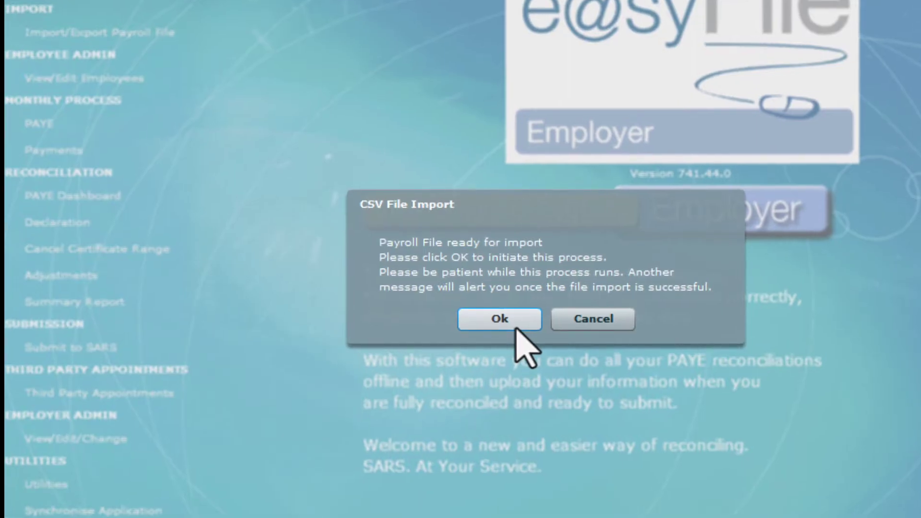
pyautogui.click(516, 328)
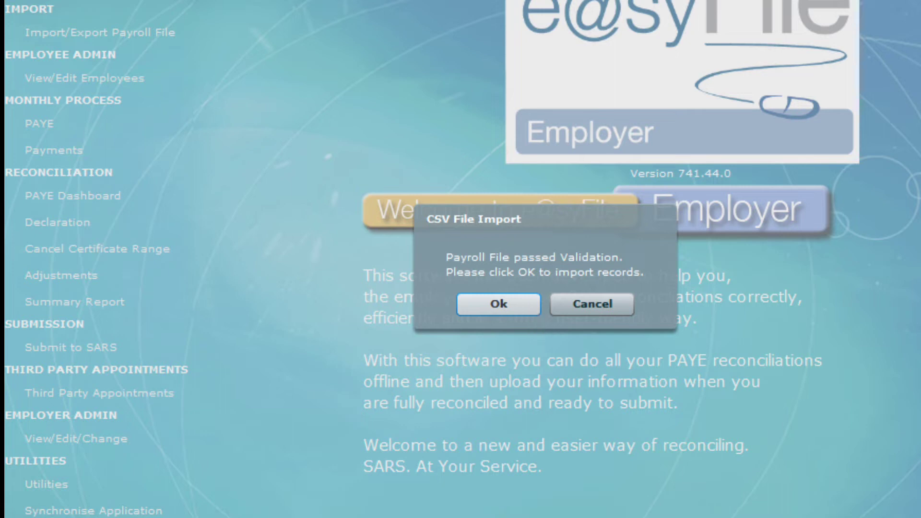
pyautogui.press('Return')
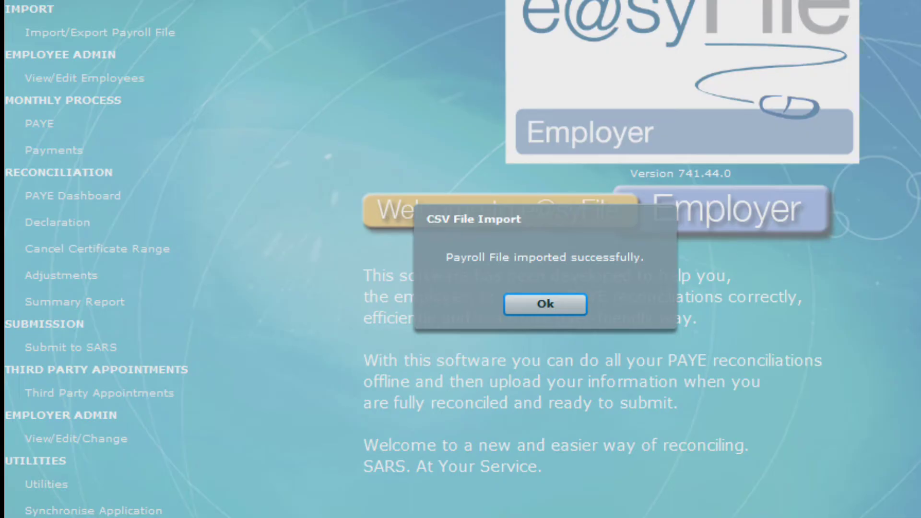
pyautogui.click(570, 305)
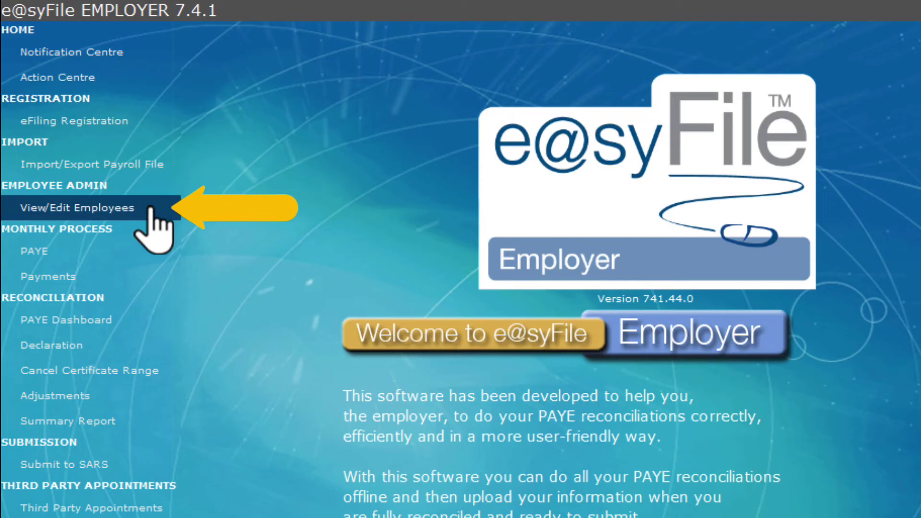
# Open employee AMR from the active list, review contact and bank details, and request IT registration
pyautogui.click(152, 210)
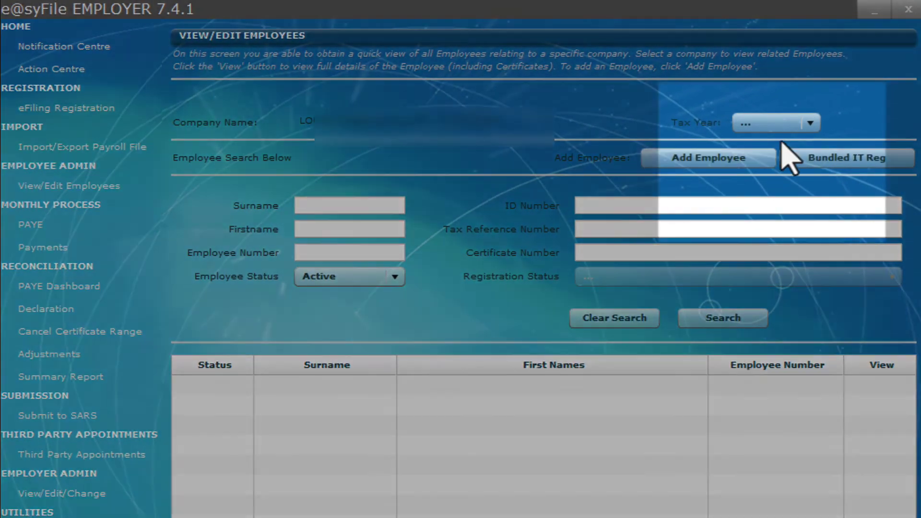
pyautogui.click(811, 123)
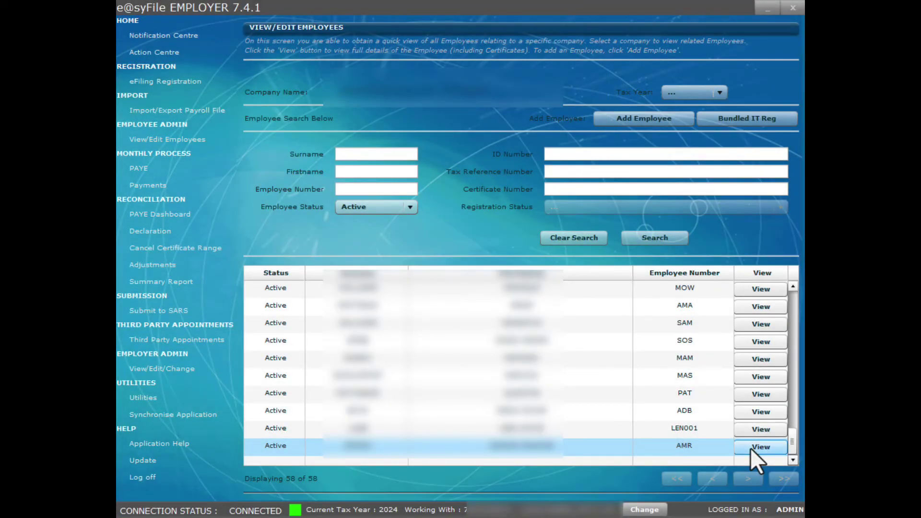
pyautogui.click(750, 448)
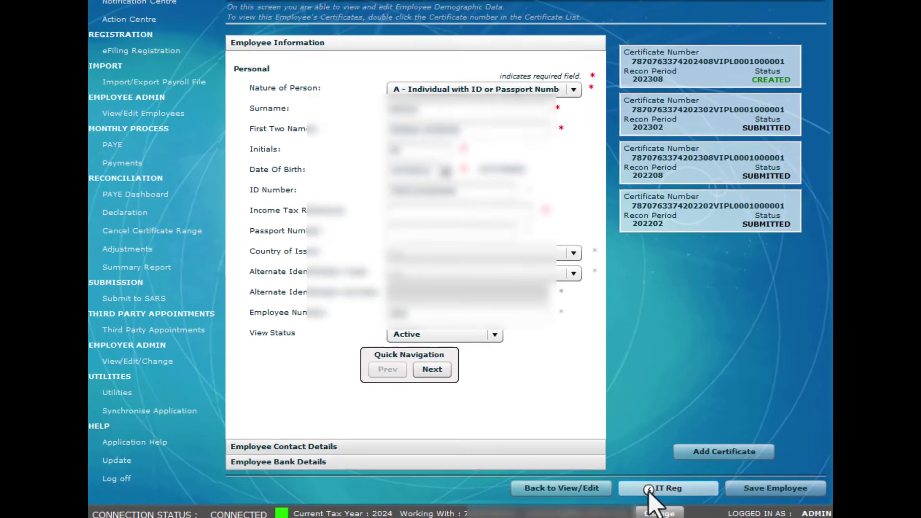
pyautogui.click(699, 499)
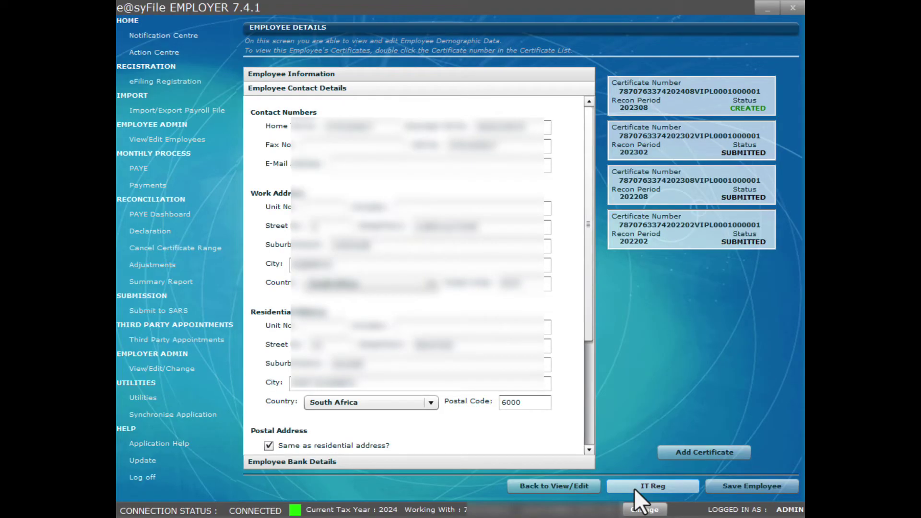
pyautogui.click(634, 489)
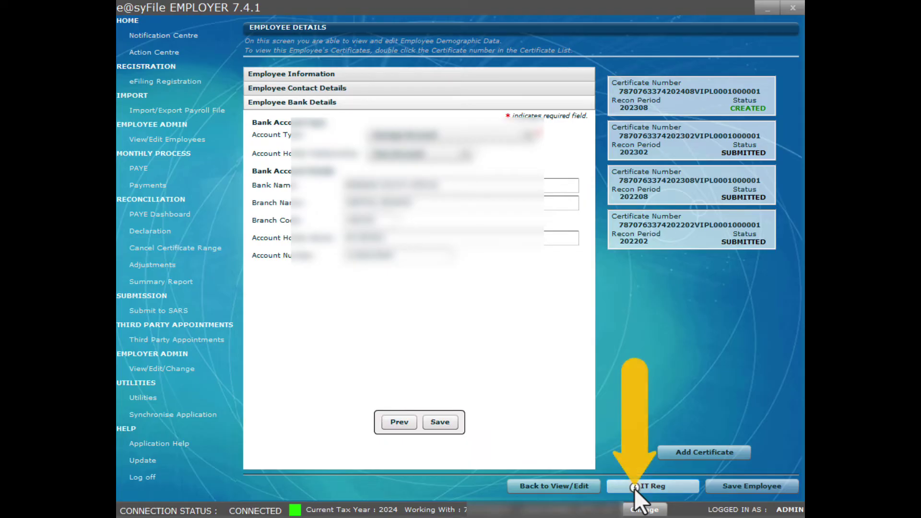
pyautogui.click(635, 489)
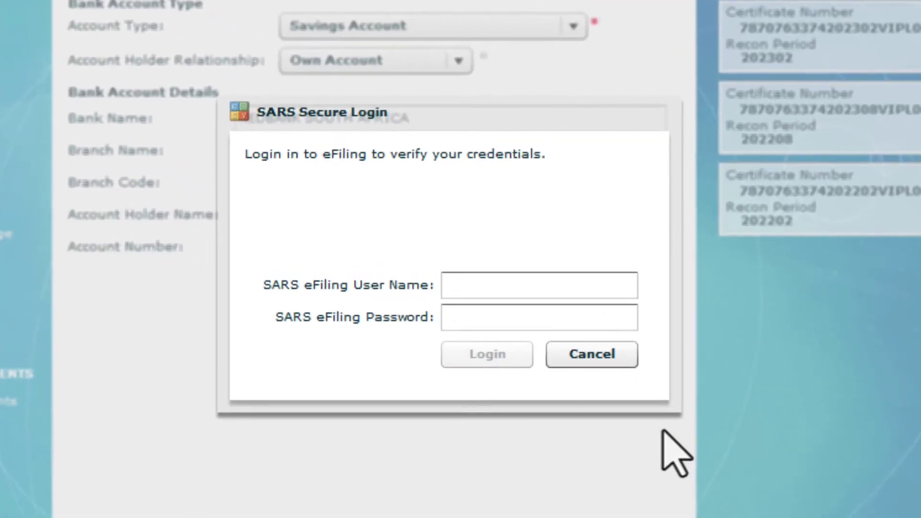
# Log in to SARS eFiling with the eFiling user name and password
pyautogui.click(523, 292)
pyautogui.write('r')
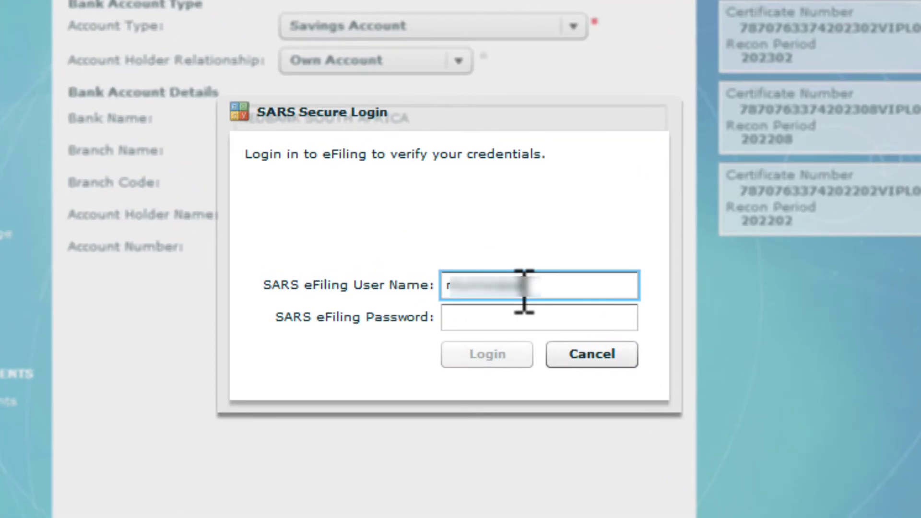
pyautogui.write('19')
pyautogui.press('Tab')
pyautogui.write('***********')
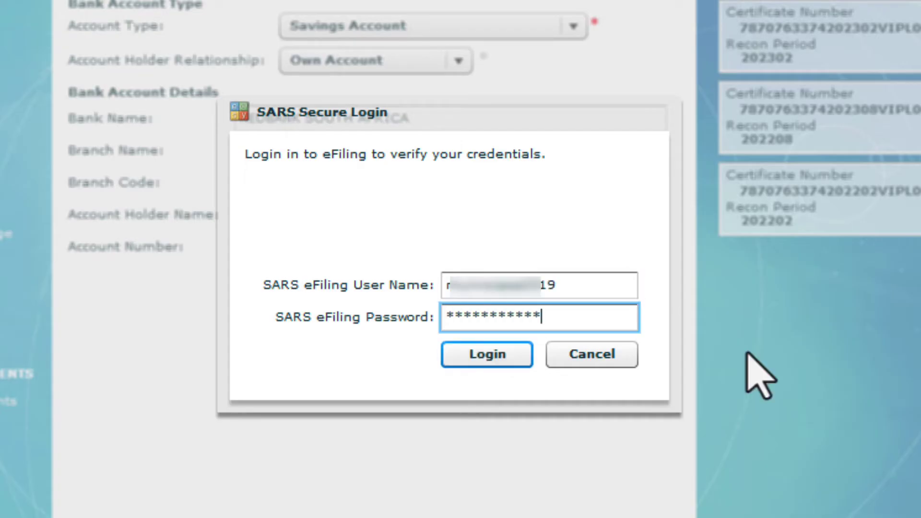
pyautogui.click(512, 363)
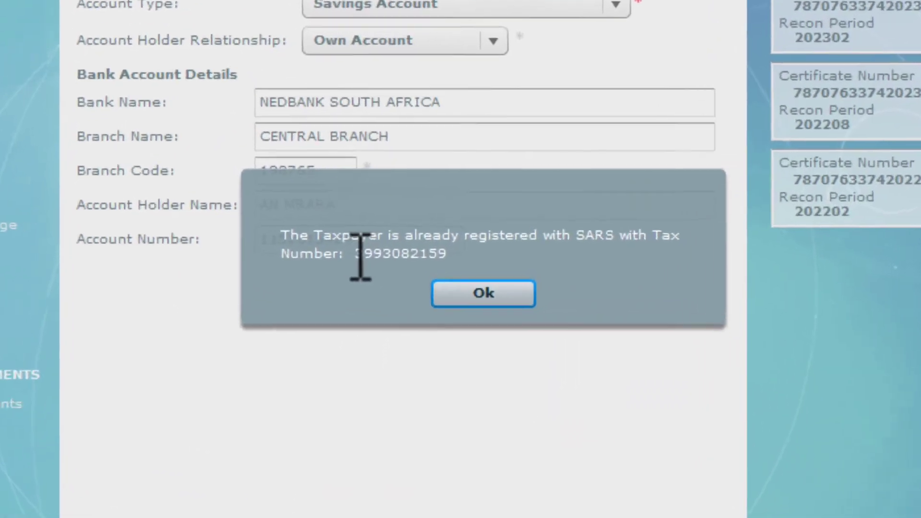
# Use the returned SARS tax number as AMR's income tax reference and save the employee
pyautogui.moveTo(360, 255); pyautogui.dragTo(504, 254)
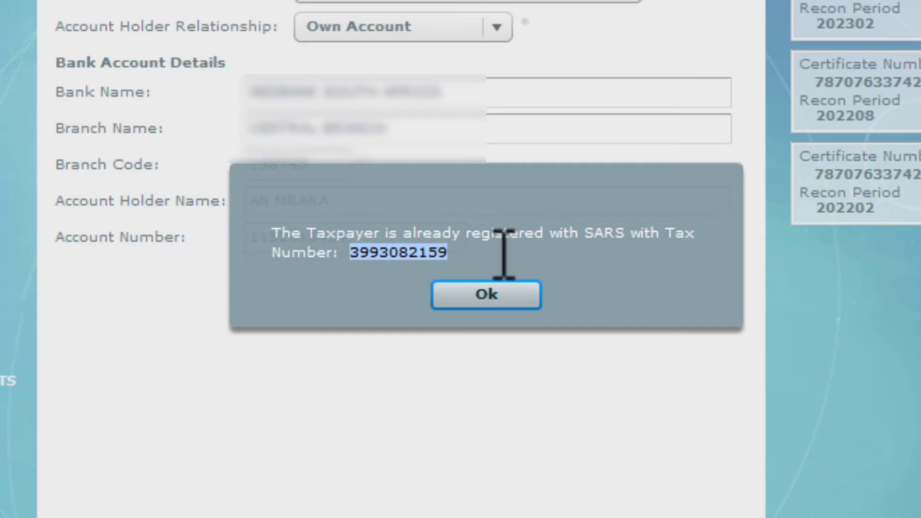
pyautogui.click(505, 294)
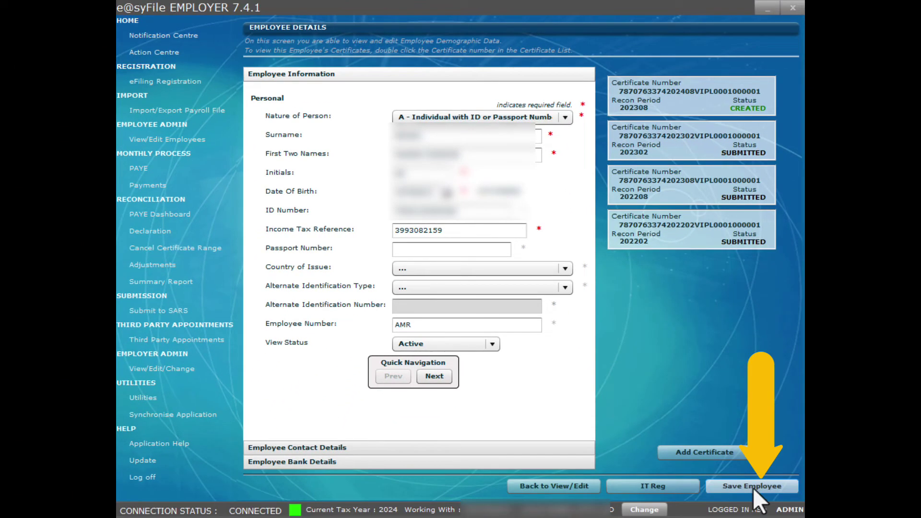
pyautogui.click(784, 489)
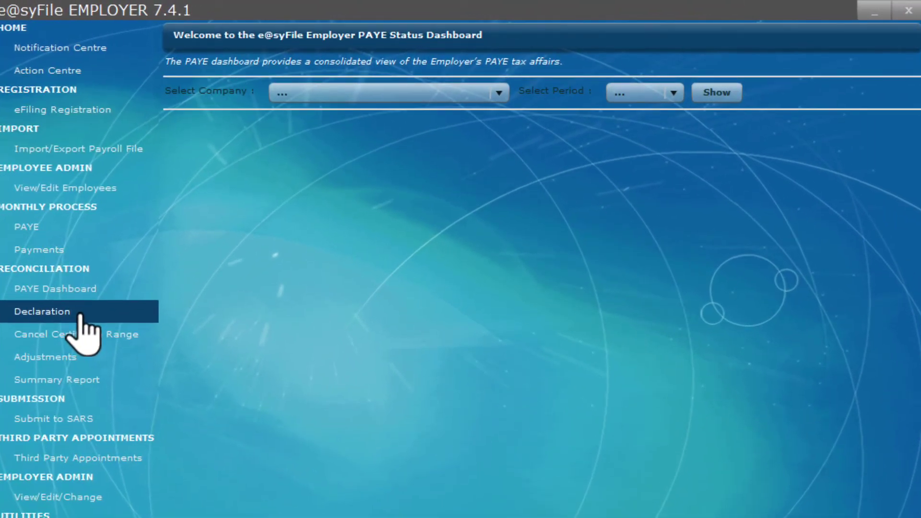
# From Declarations, select reconciliation period 202308 and request its EMP501
pyautogui.click(80, 315)
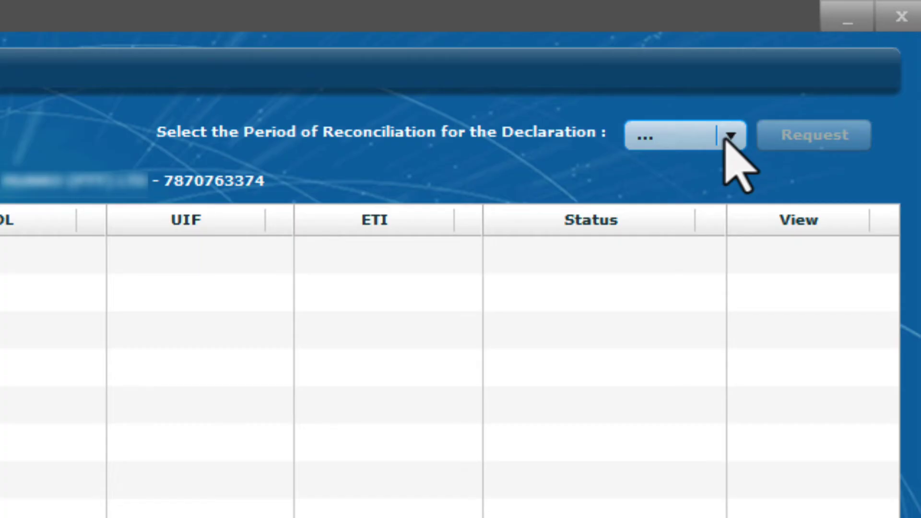
pyautogui.click(727, 138)
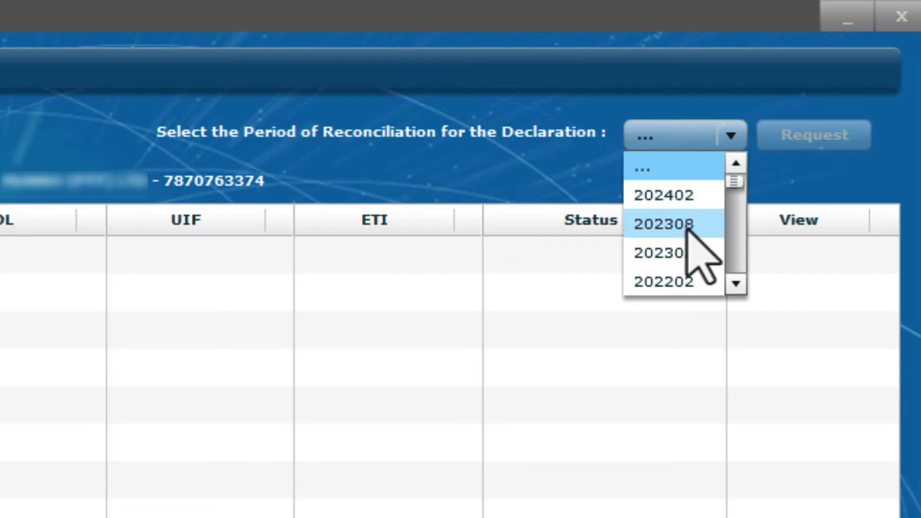
pyautogui.click(687, 226)
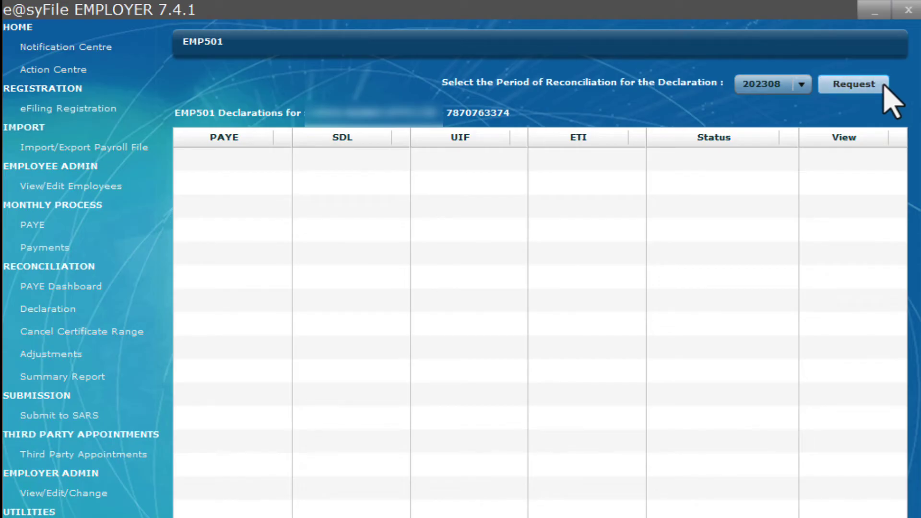
pyautogui.click(884, 86)
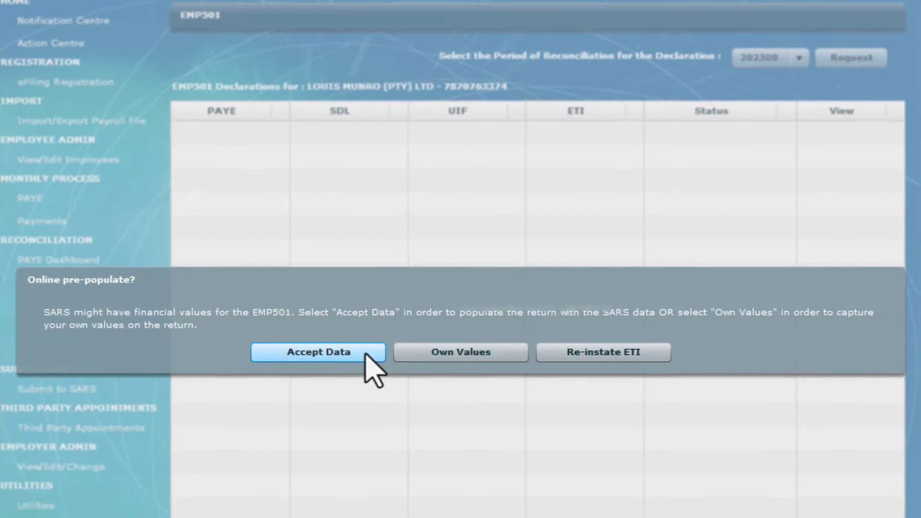
# Accept SARS's pre-populated data and log in to eFiling with the password
pyautogui.click(368, 381)
pyautogui.write('***')
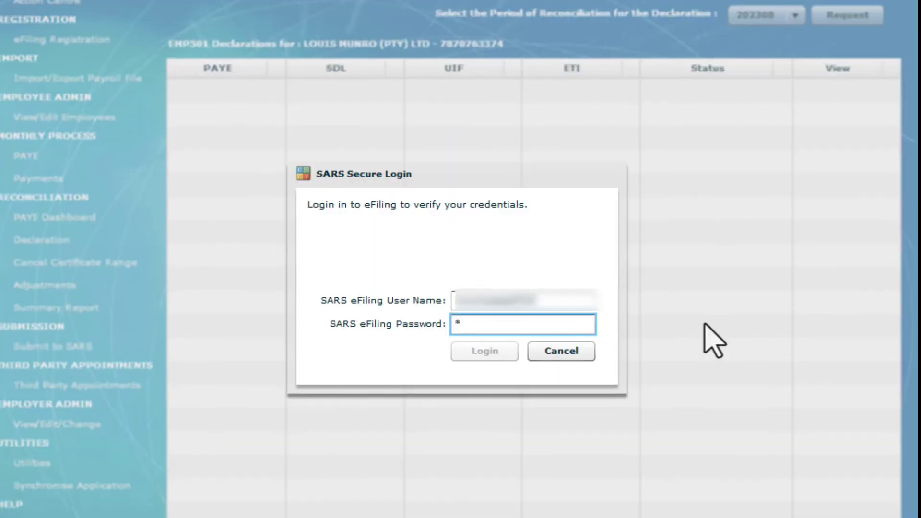
pyautogui.write('********')
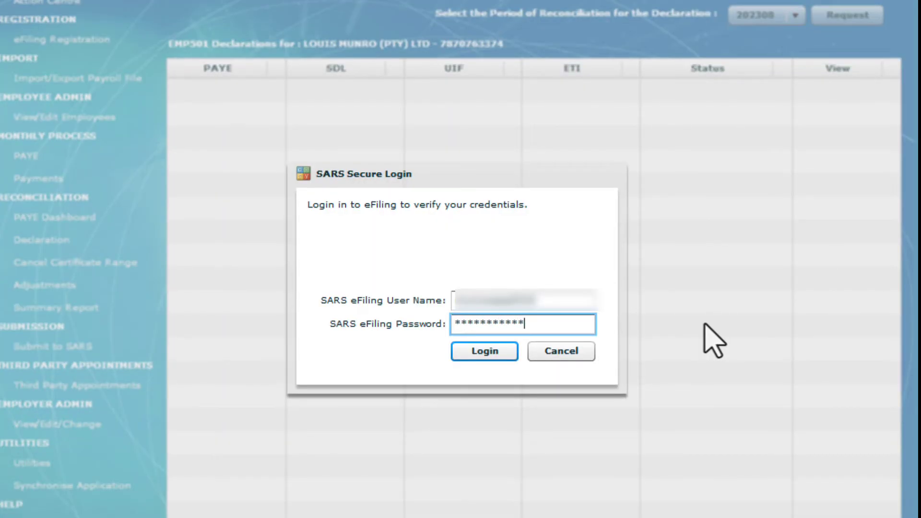
pyautogui.click(503, 355)
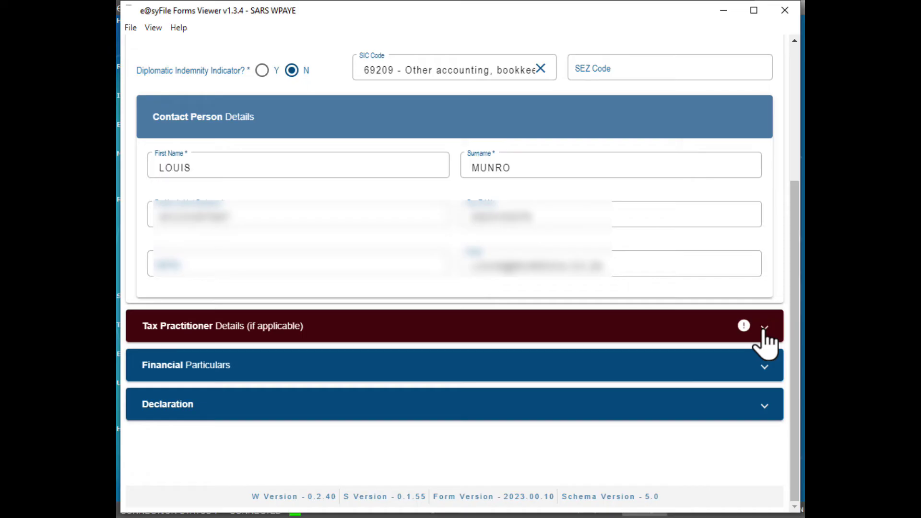
# Fill in the tax practitioner's telephone number and expand the Financial Particulars section
pyautogui.click(765, 334)
pyautogui.click(509, 213)
pyautogui.write('01')
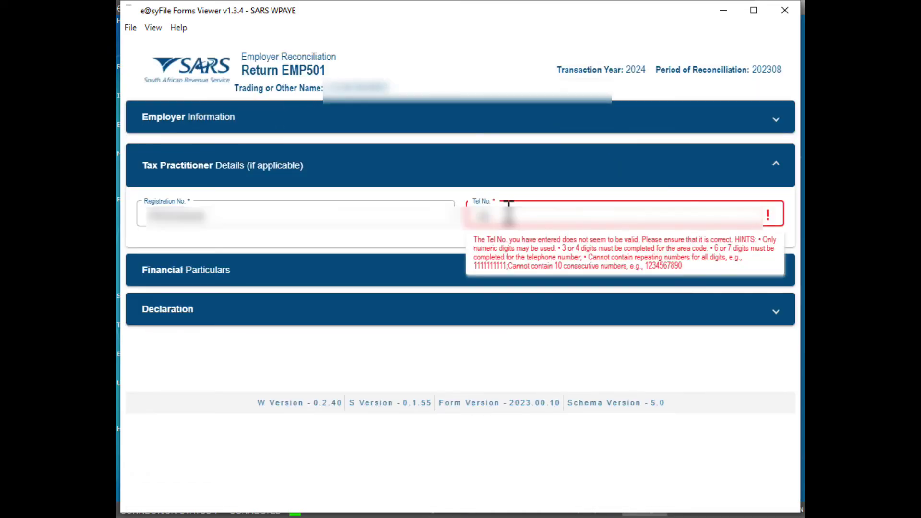
pyautogui.write('23456789')
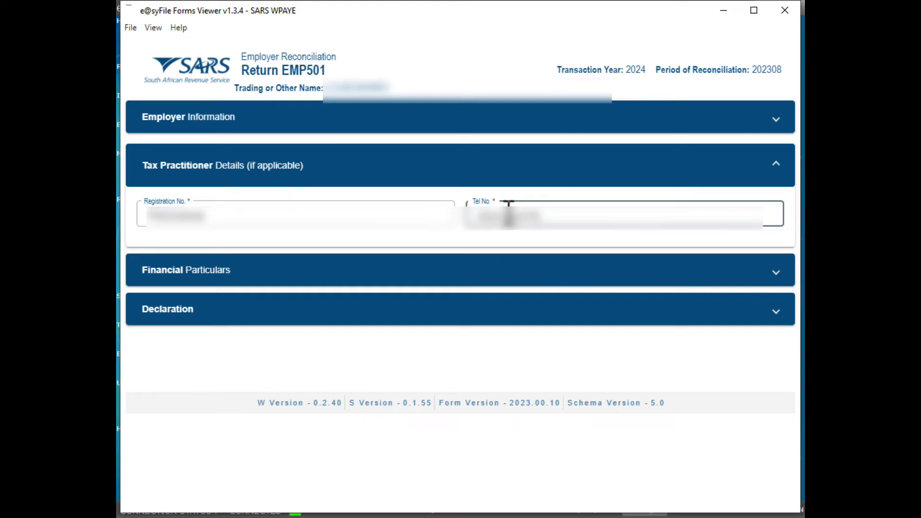
pyautogui.click(774, 272)
pyautogui.click(795, 507)
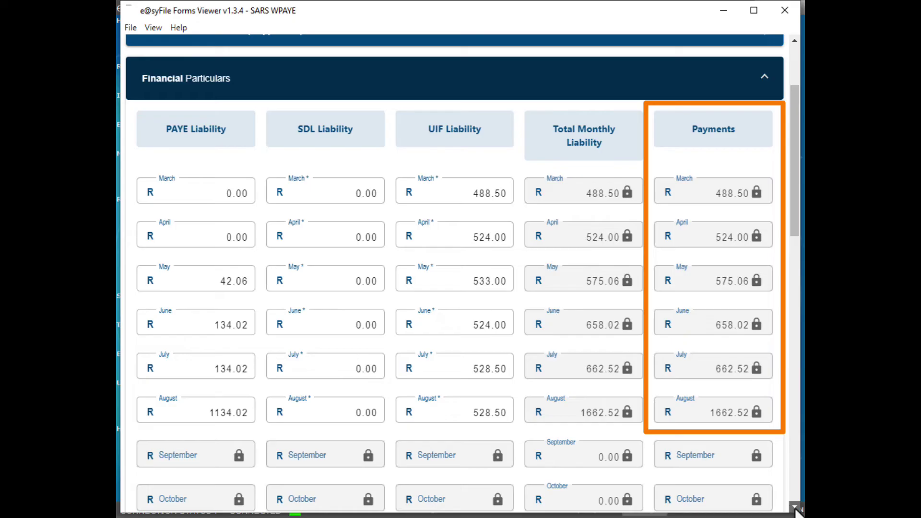
pyautogui.scroll(-2, 796, 510)
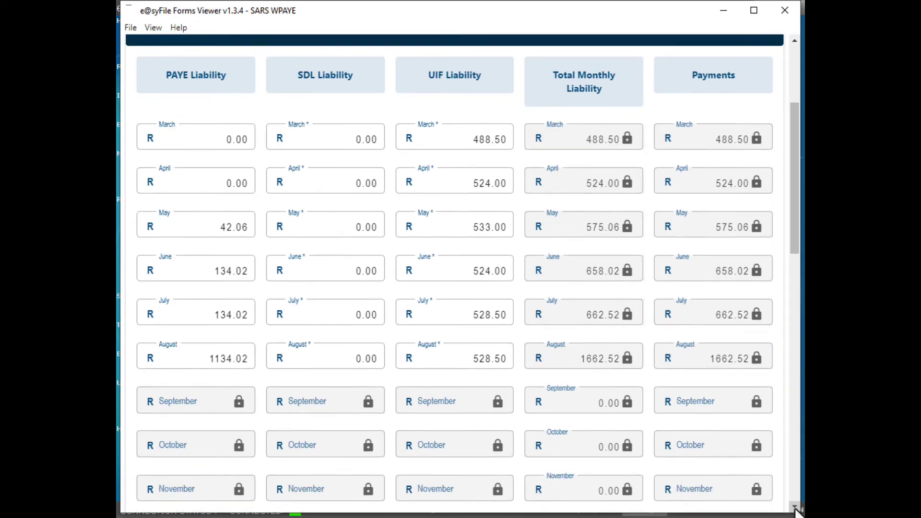
pyautogui.scroll(-8, 797, 511)
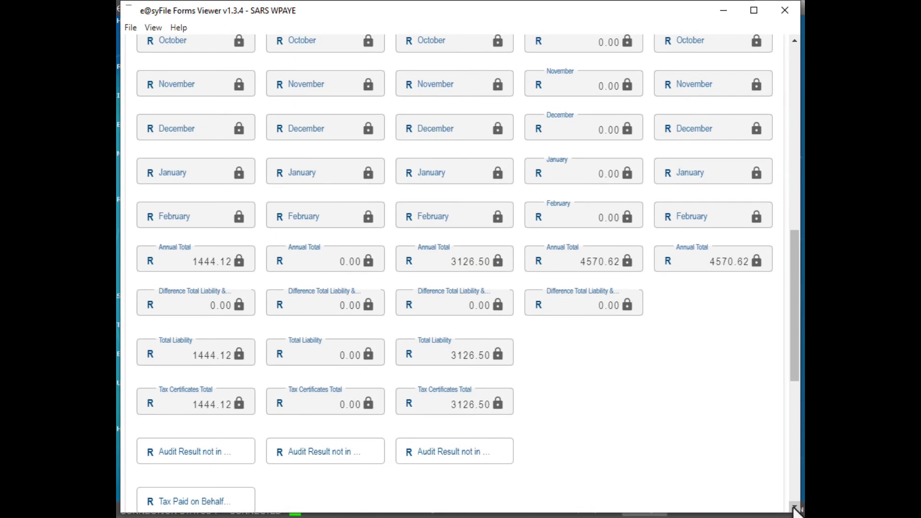
pyautogui.scroll(-2, 796, 511)
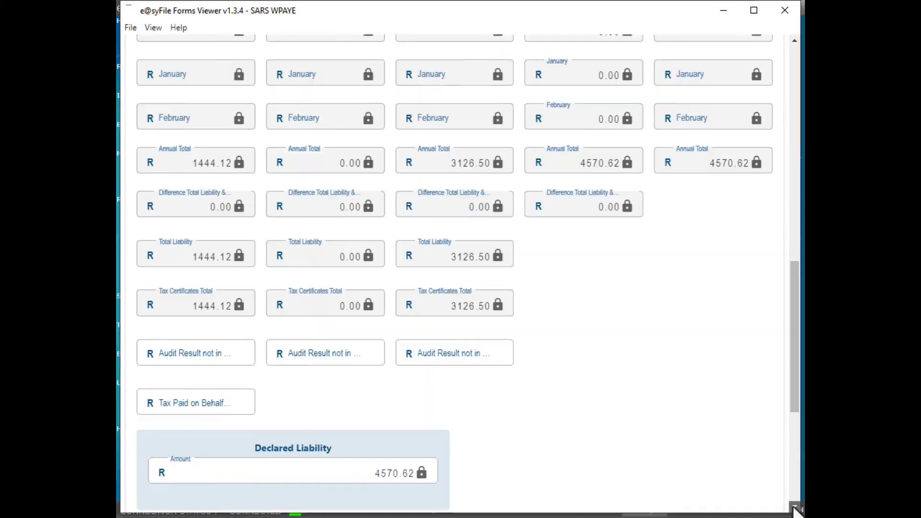
pyautogui.click(795, 509)
pyautogui.scroll(-4, 795, 509)
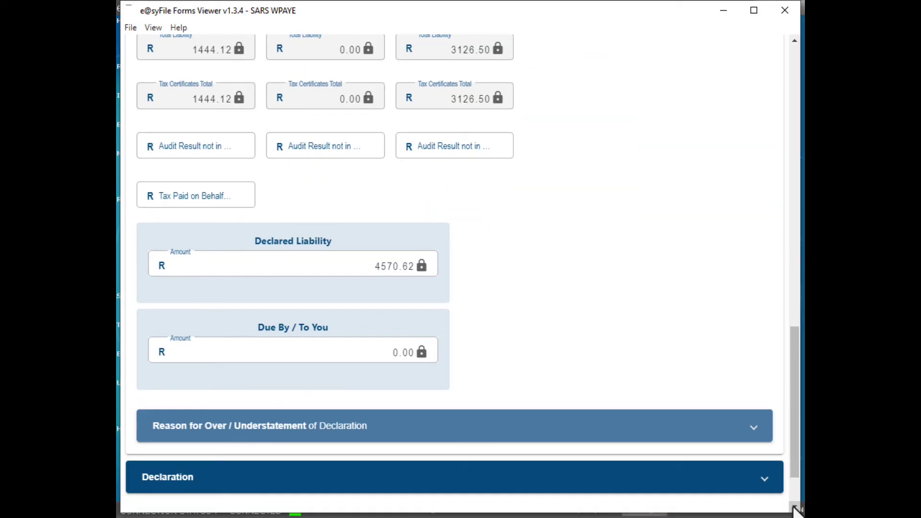
# Use File & Close on the EMP501, acknowledging the saved and Ready to File messages
pyautogui.click(795, 510)
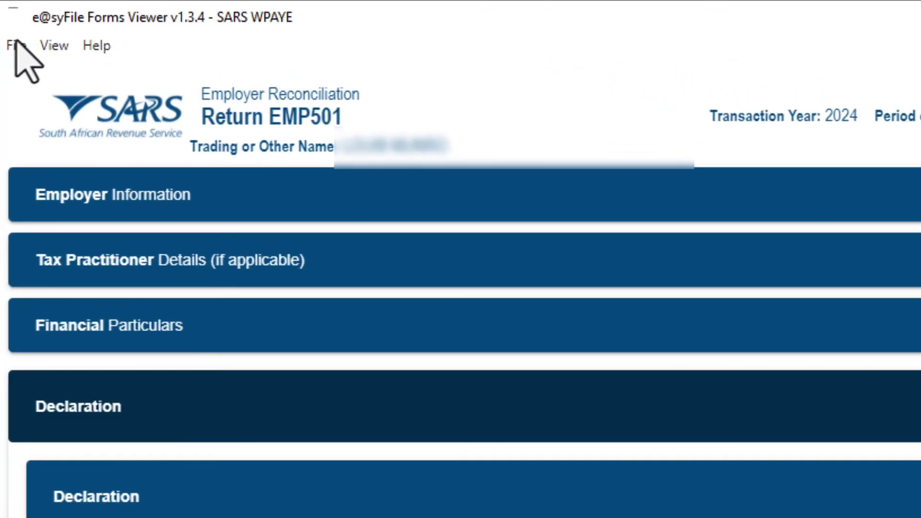
pyautogui.click(15, 44)
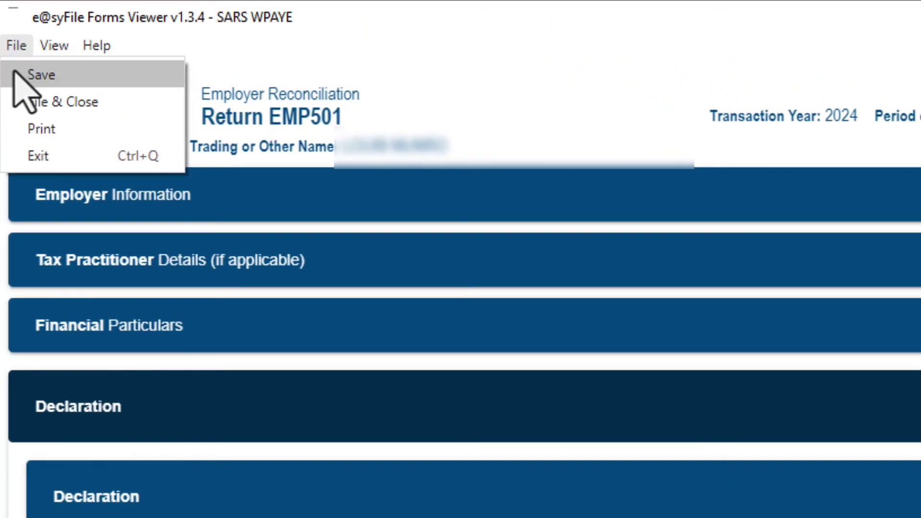
pyautogui.click(108, 102)
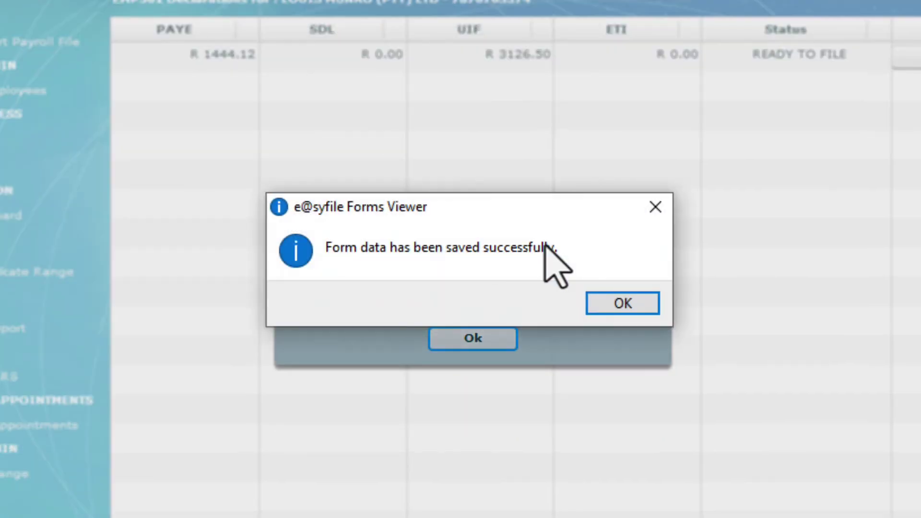
pyautogui.click(652, 207)
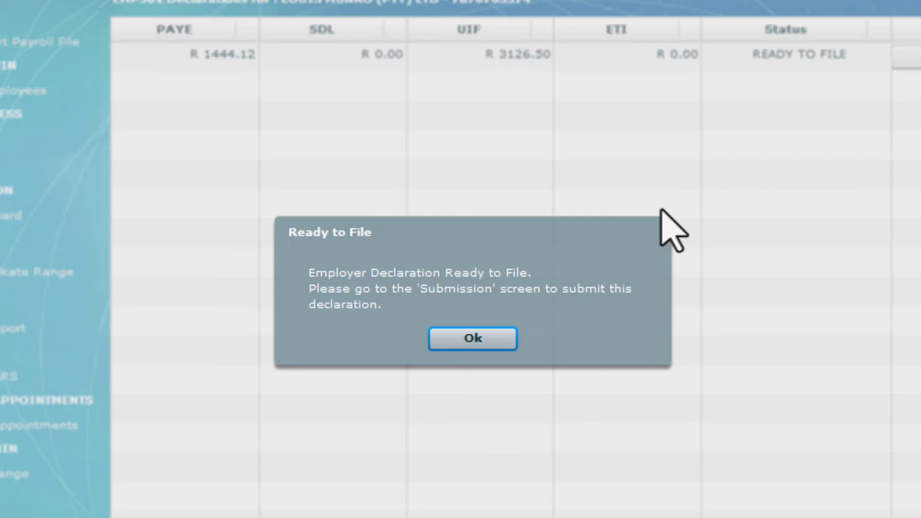
pyautogui.click(505, 338)
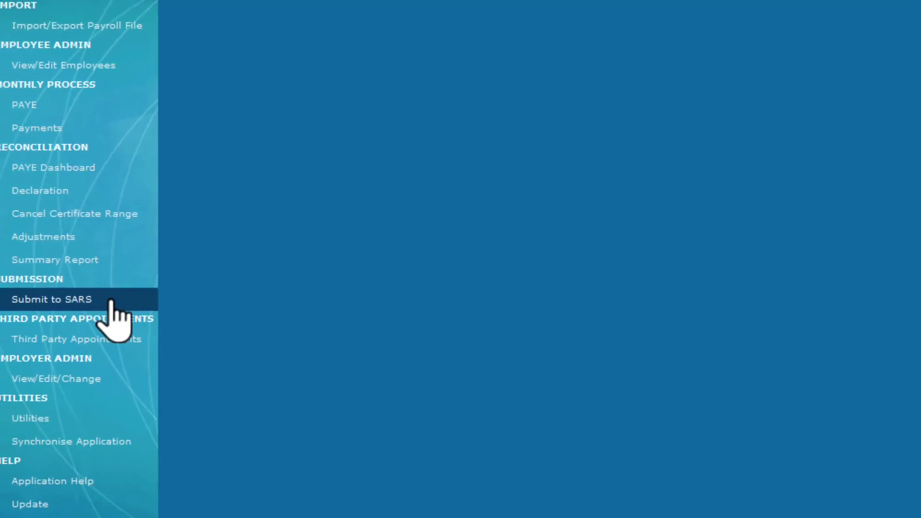
# Tick the 202308 EMP501 for submission and save its files to the LMUPTY-EMP501-202308 folder
pyautogui.click(111, 303)
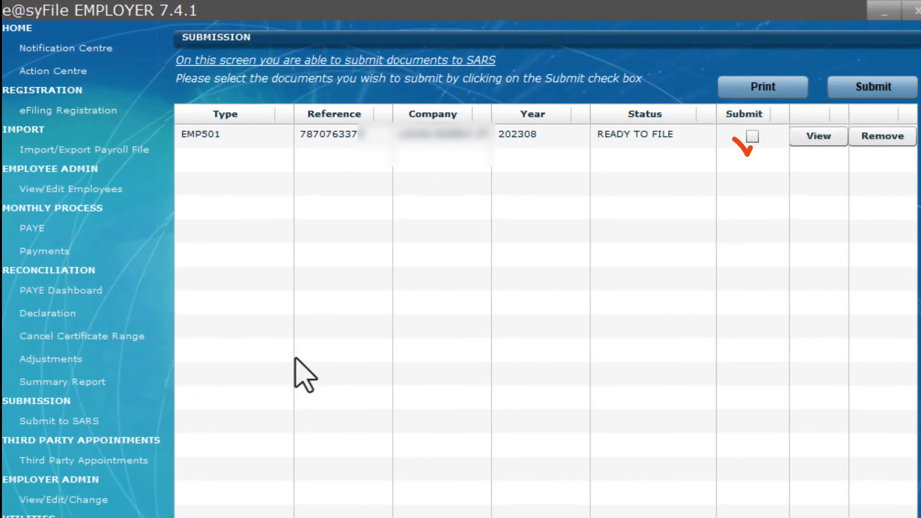
pyautogui.click(753, 139)
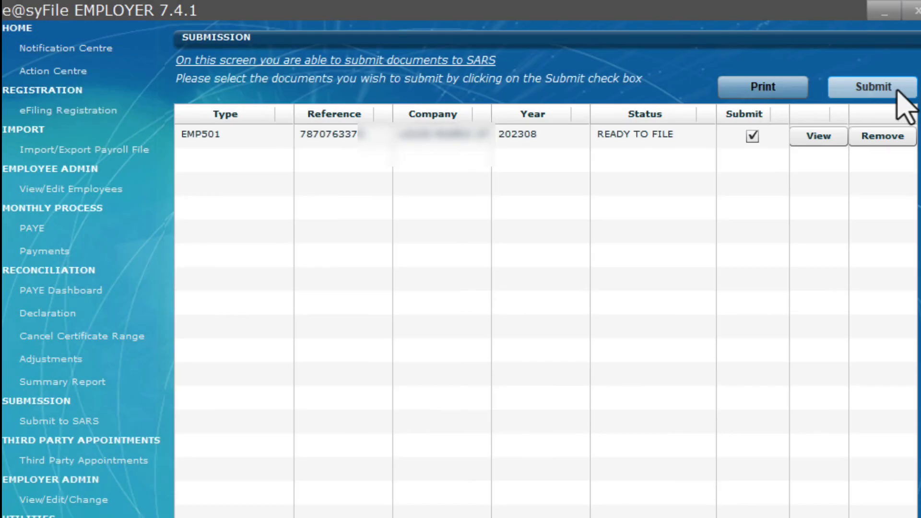
pyautogui.click(898, 91)
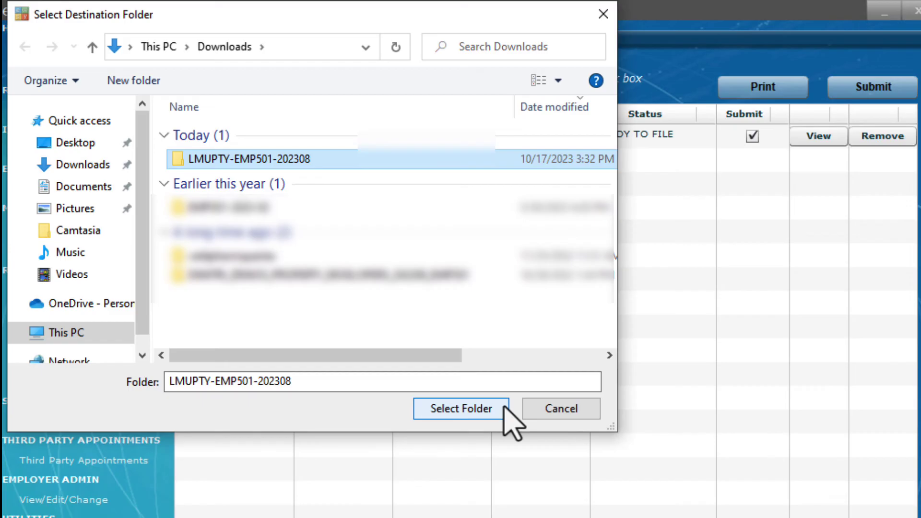
pyautogui.click(505, 407)
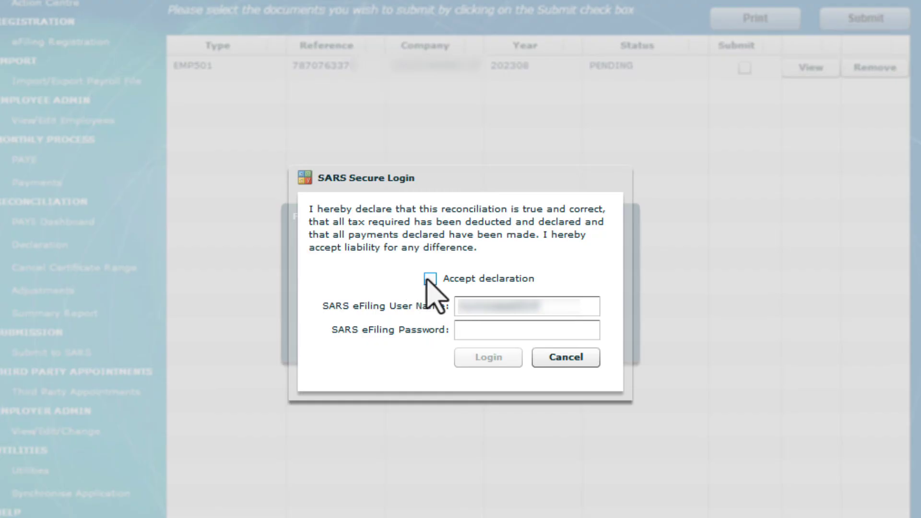
# Accept the declaration, log in to eFiling with the account password, and submit the 202308 EMP501 to SARS
pyautogui.click(430, 279)
pyautogui.click(548, 330)
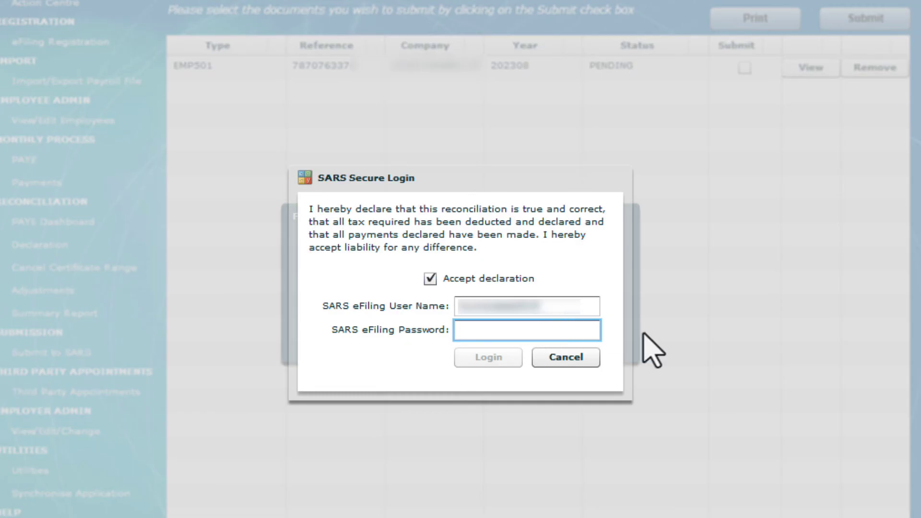
pyautogui.write('*******')
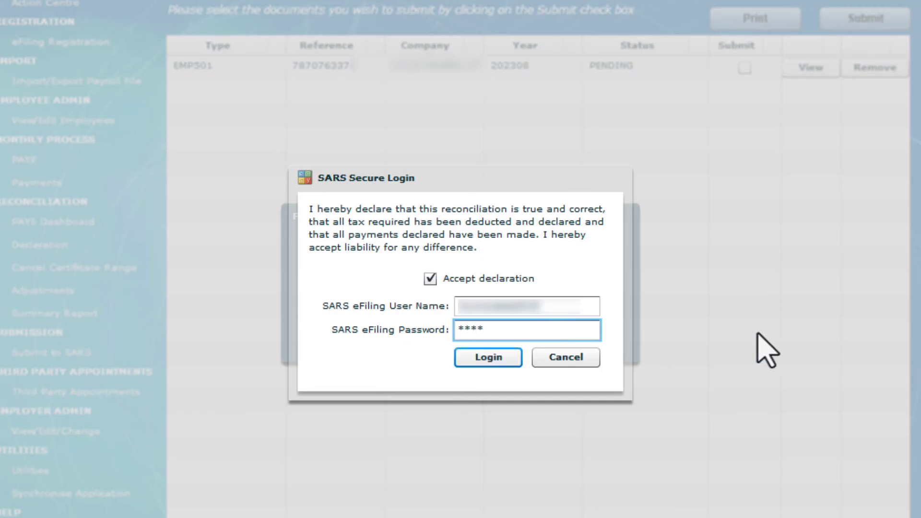
pyautogui.write('****')
pyautogui.click(504, 363)
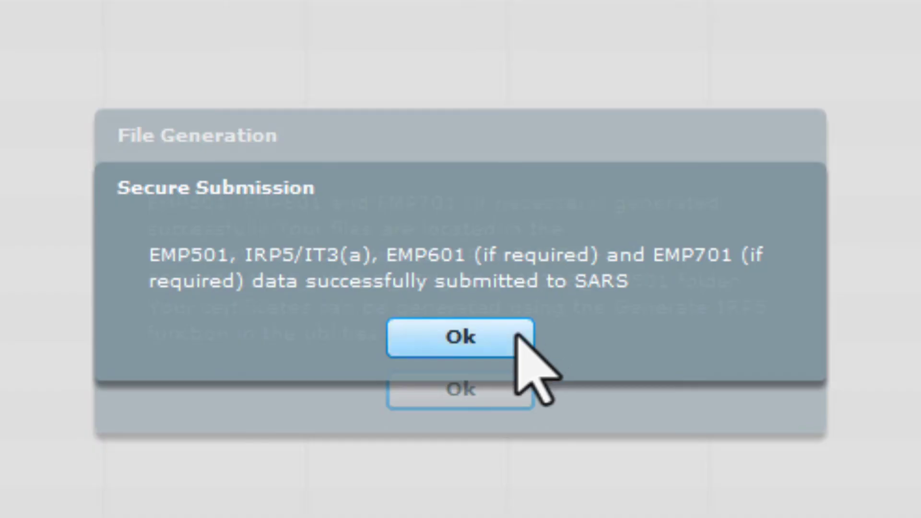
pyautogui.click(517, 335)
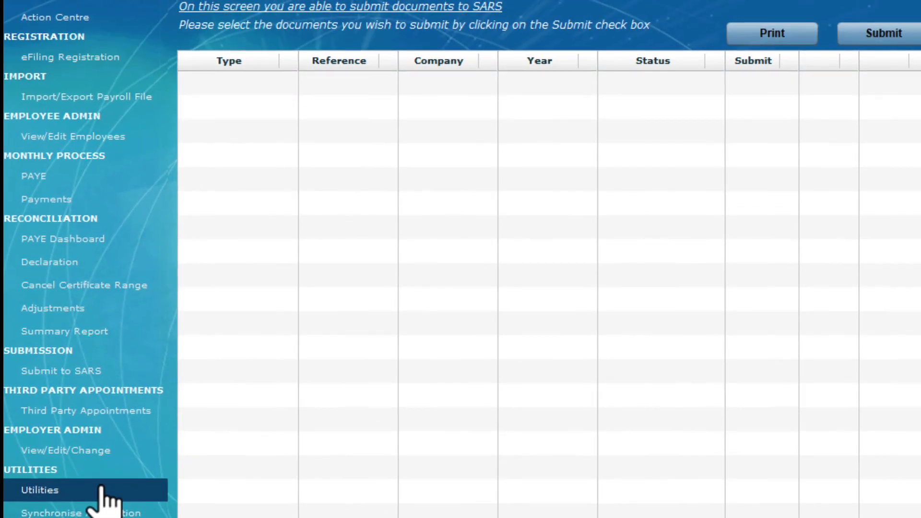
# Back up the database to the Easyfile backups folder as EasyFile20231017_15h34_Backup, then log off
pyautogui.click(102, 490)
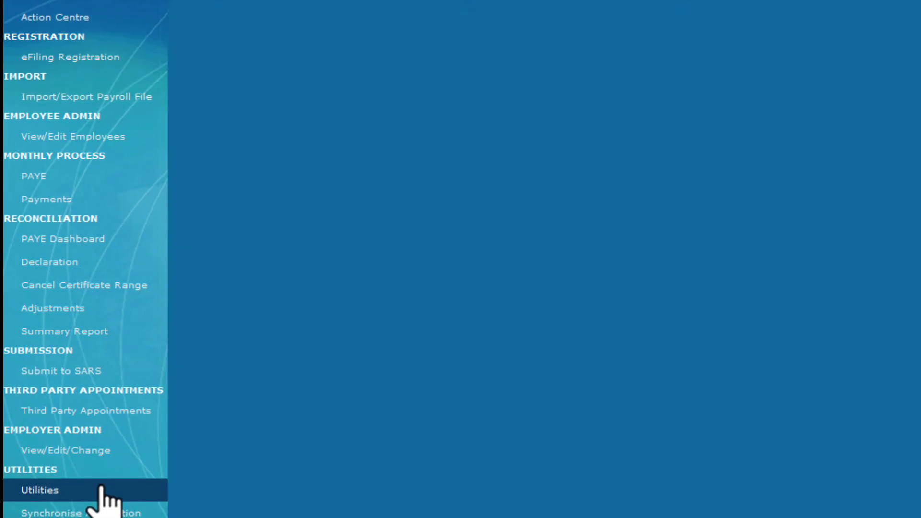
pyautogui.click(437, 83)
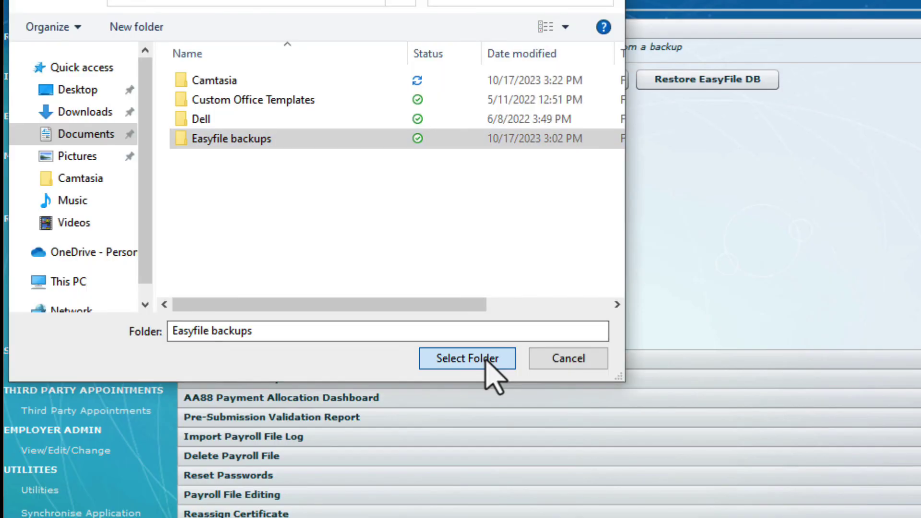
pyautogui.click(485, 366)
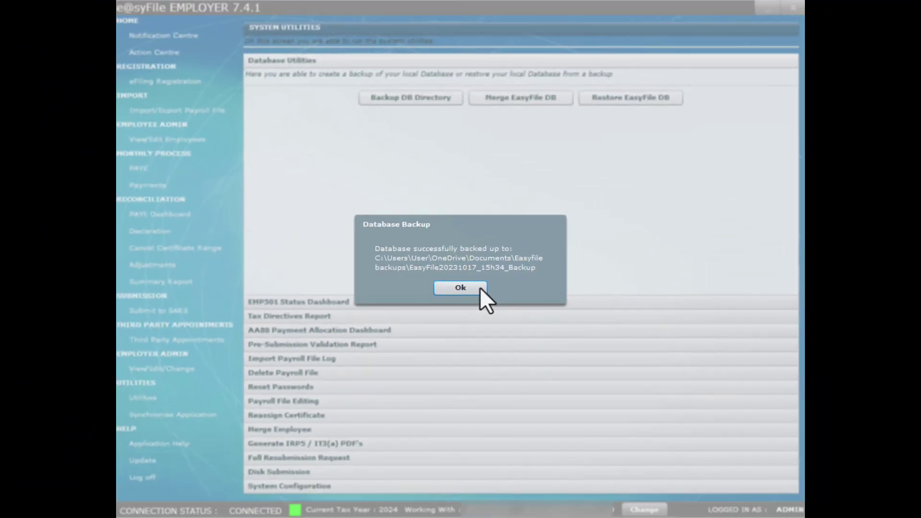
pyautogui.click(475, 288)
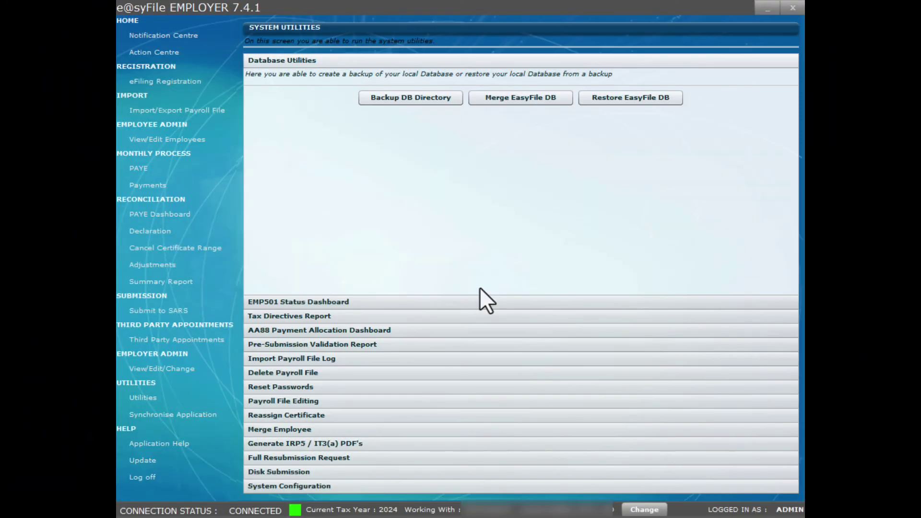
pyautogui.click(181, 479)
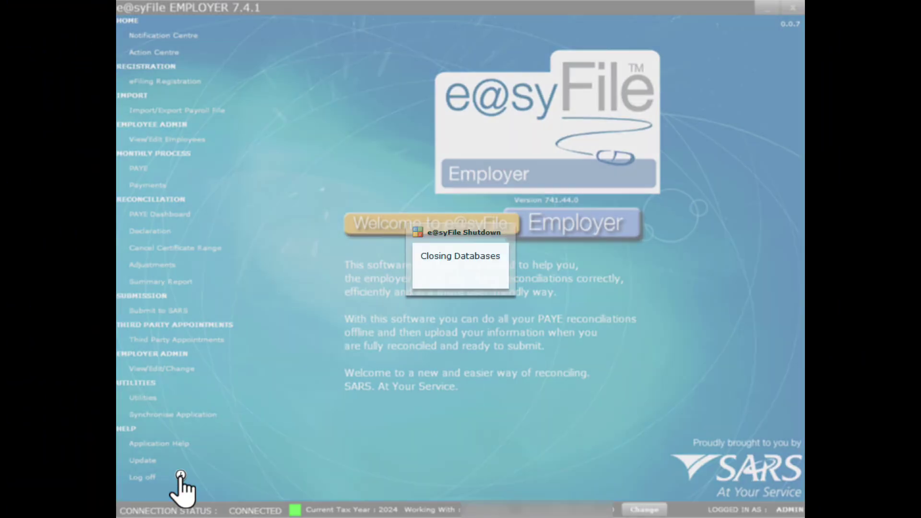